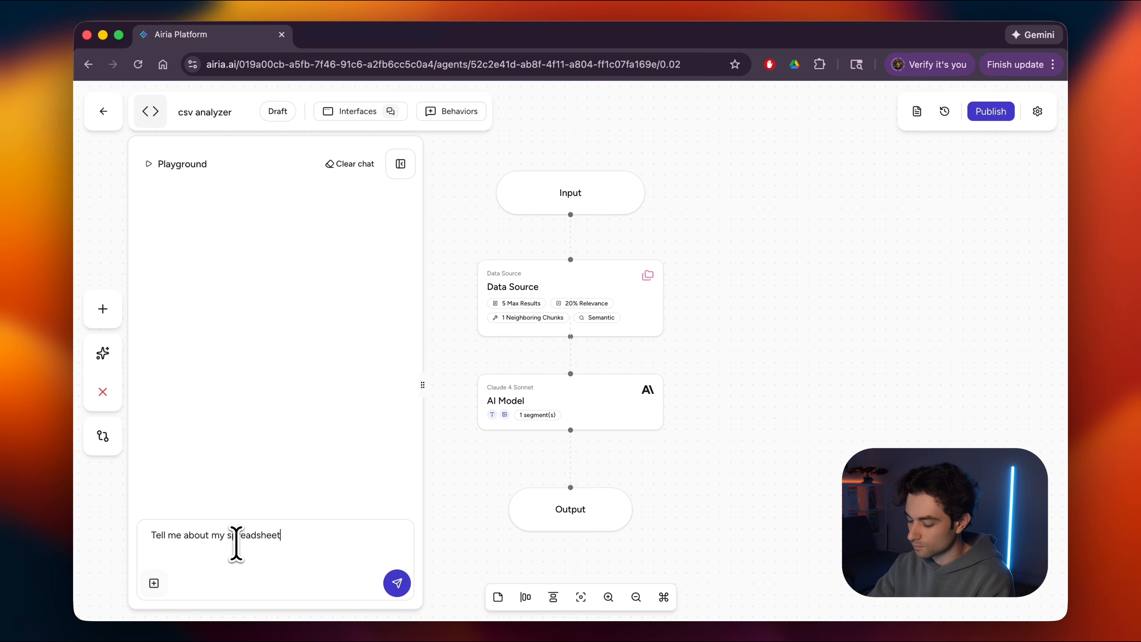
# Send the agent the prompt "Tell me about my spreadsheet" and read through its full reply
pyautogui.press('Return')
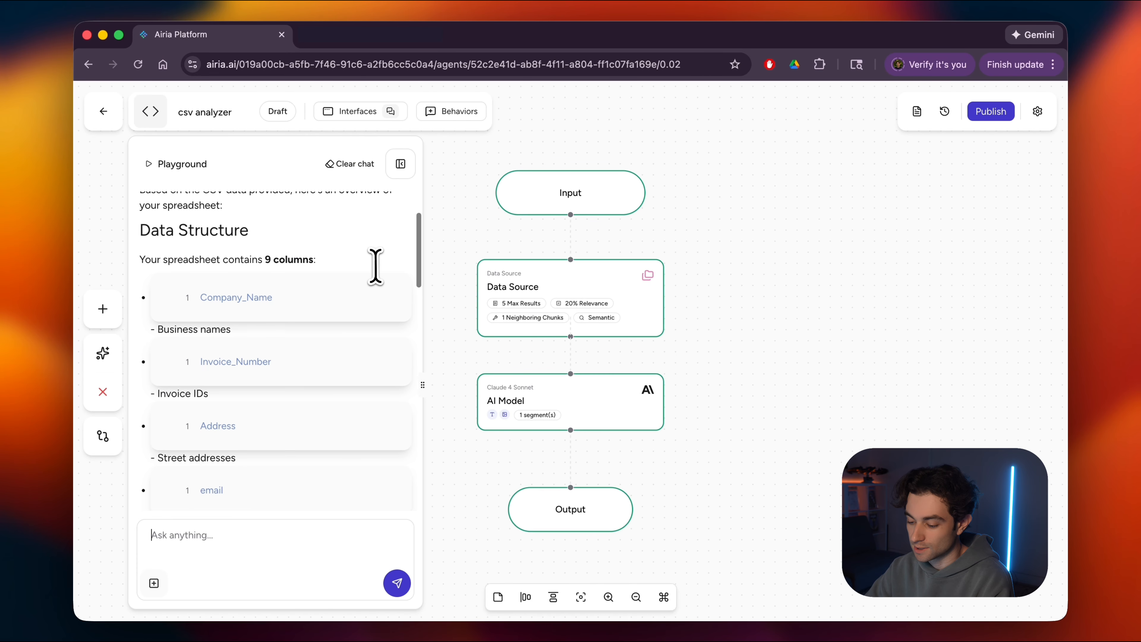
pyautogui.scroll(-1, 272, 260)
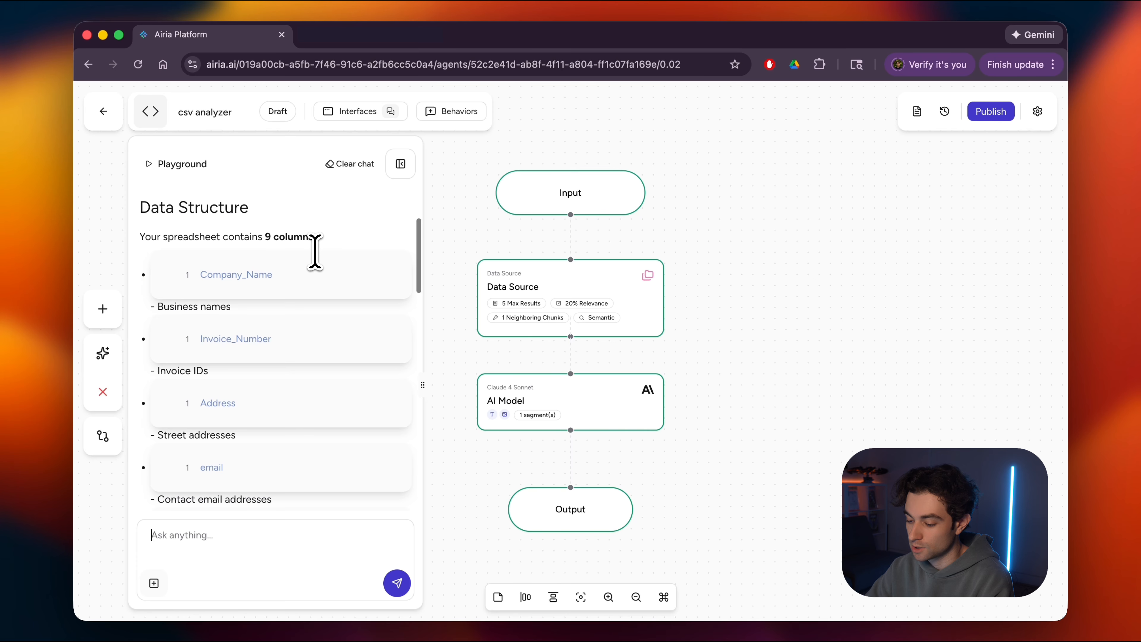
pyautogui.scroll(-5, 257, 348)
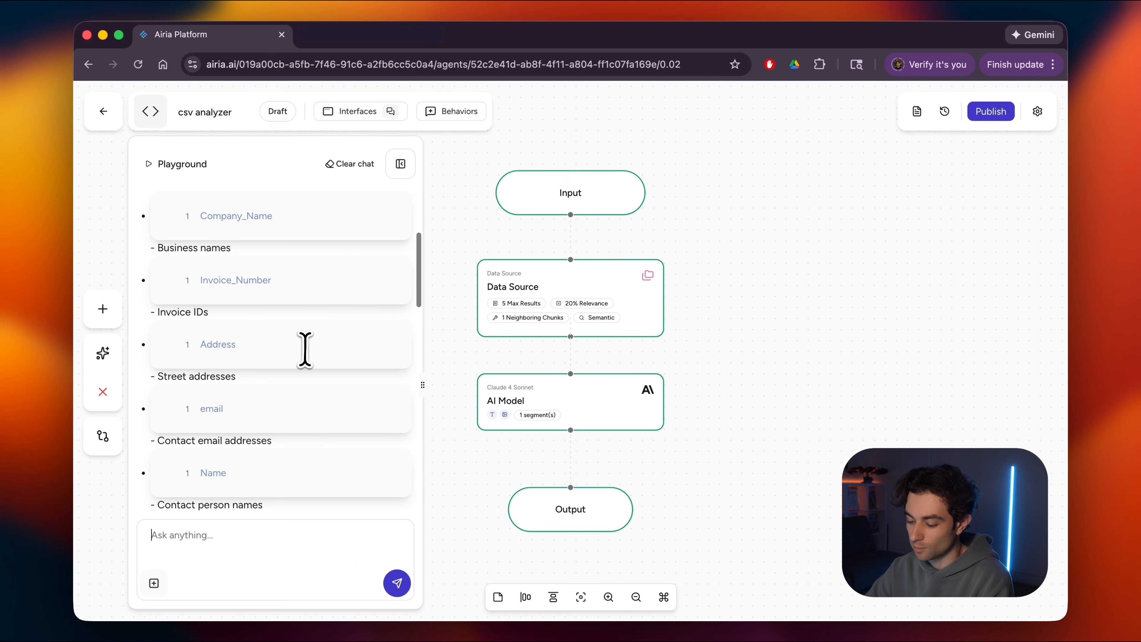
pyautogui.scroll(-6, 235, 333)
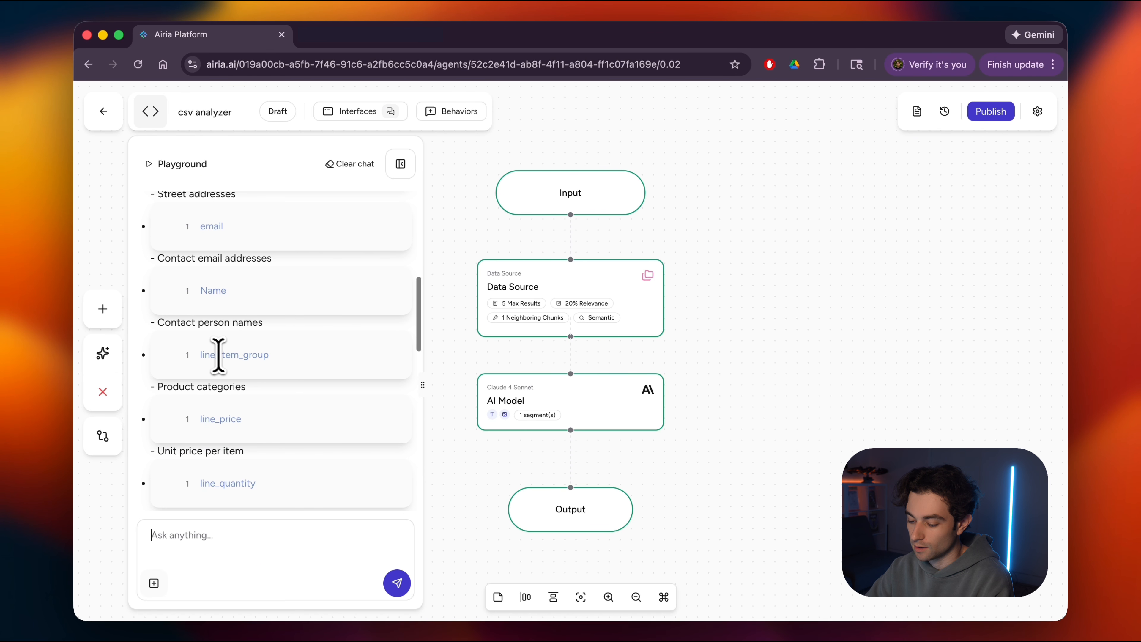
pyautogui.scroll(-3, 272, 337)
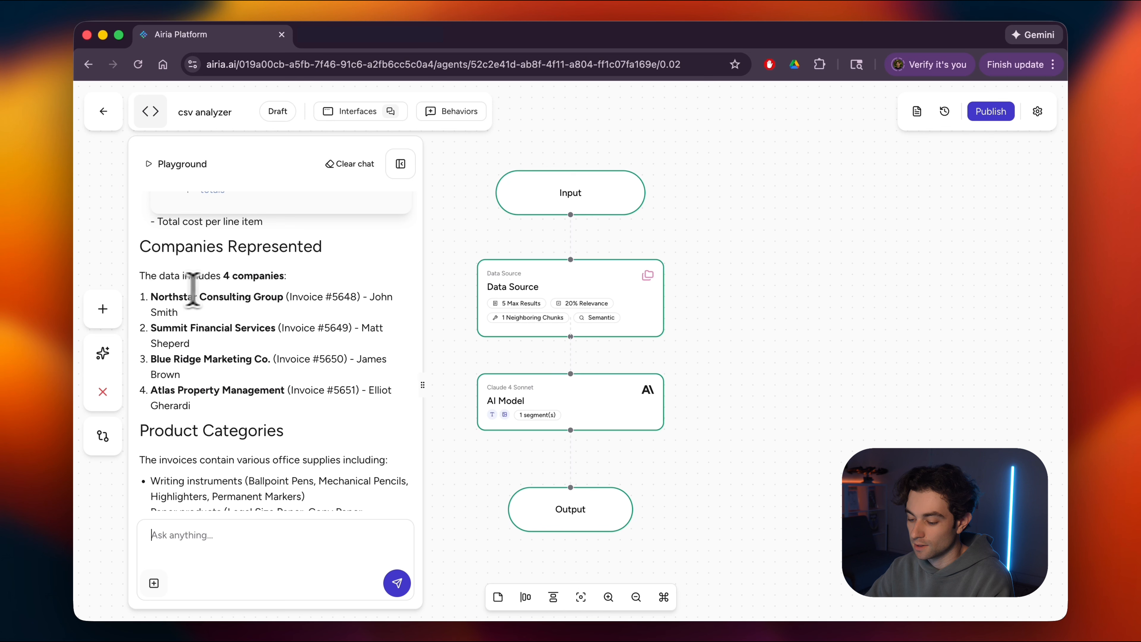
pyautogui.scroll(-1, 337, 283)
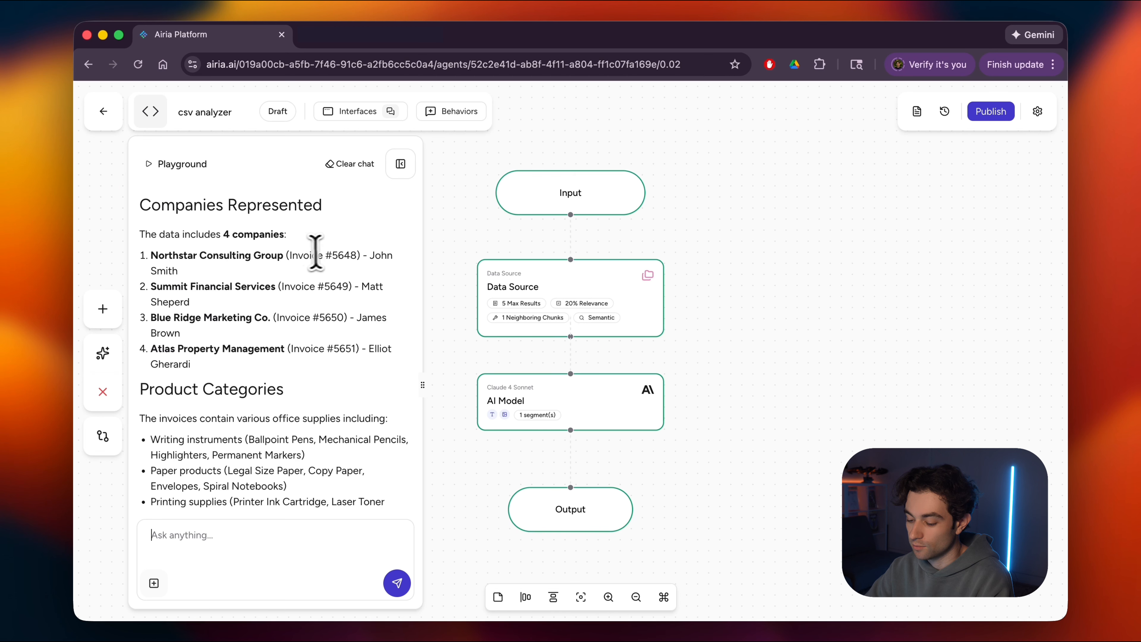
pyautogui.scroll(-3, 316, 252)
pyautogui.scroll(-3, 285, 265)
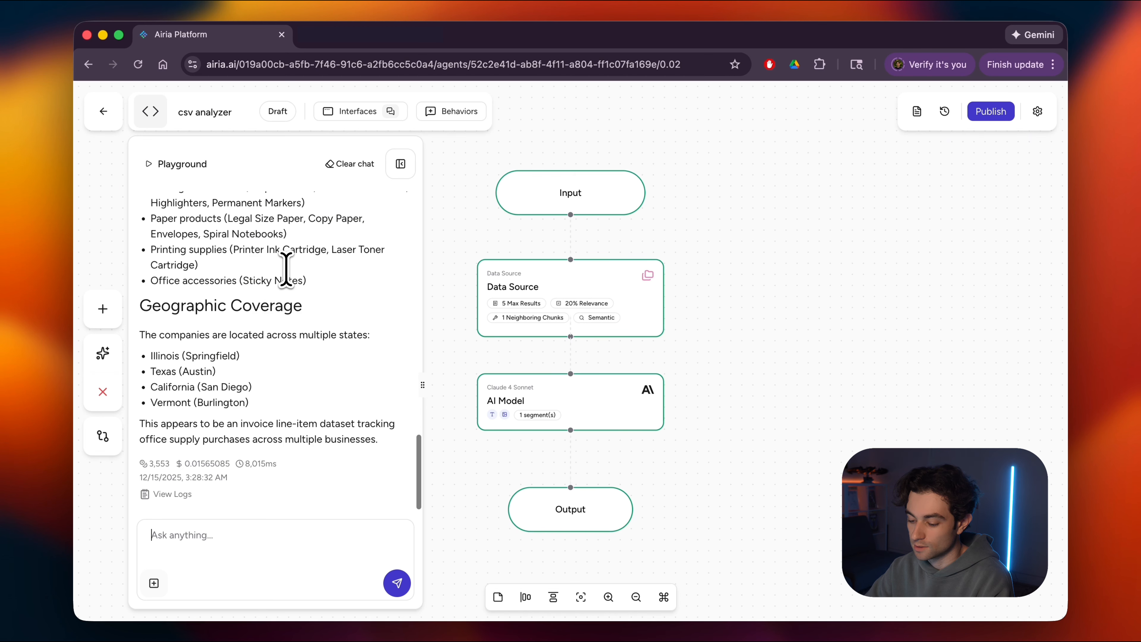
pyautogui.scroll(3, 334, 320)
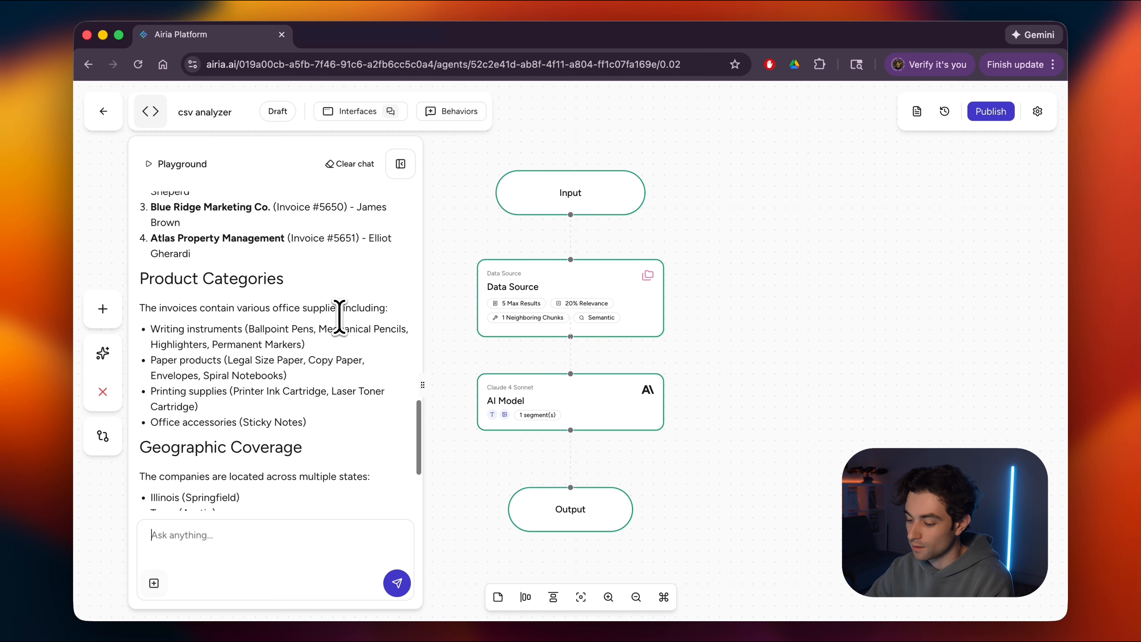
pyautogui.scroll(10, 339, 317)
pyautogui.scroll(-3, 339, 317)
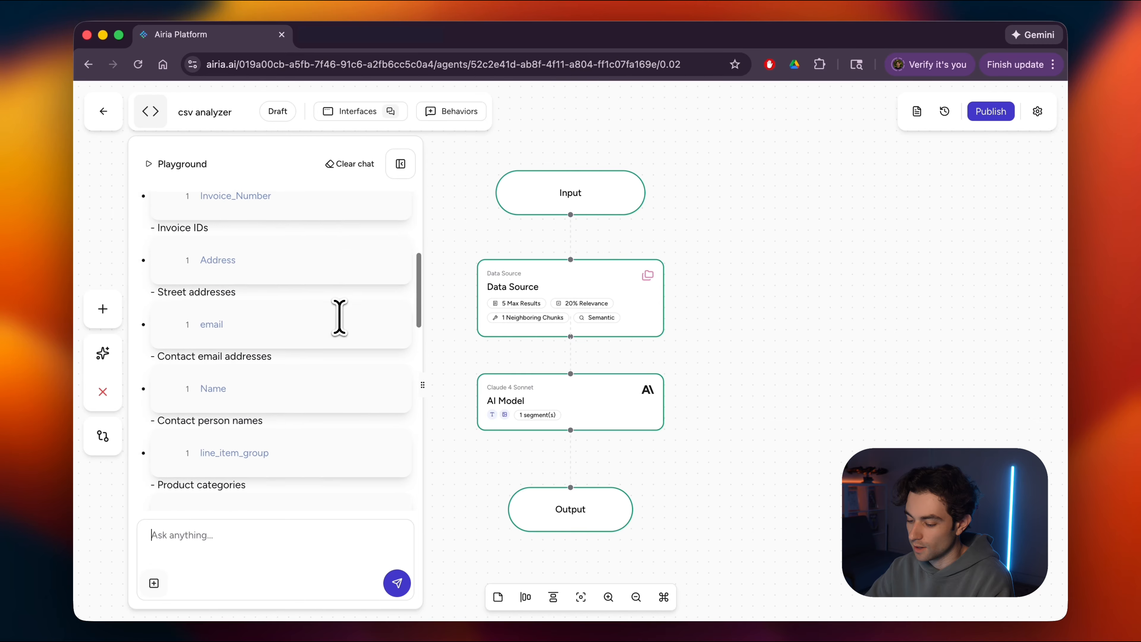
pyautogui.scroll(-15, 339, 316)
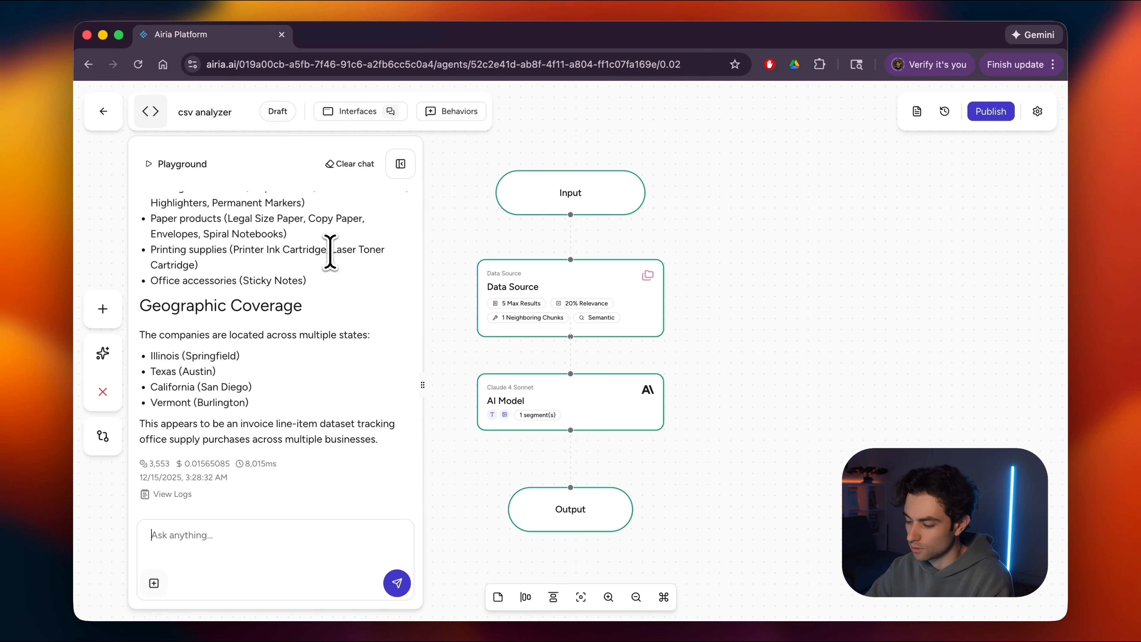
# Switch to the Invoices Airia workbook in Excel and look over its invoice rows against the agent's overview
pyautogui.hotkey('ctrl', 'Right')
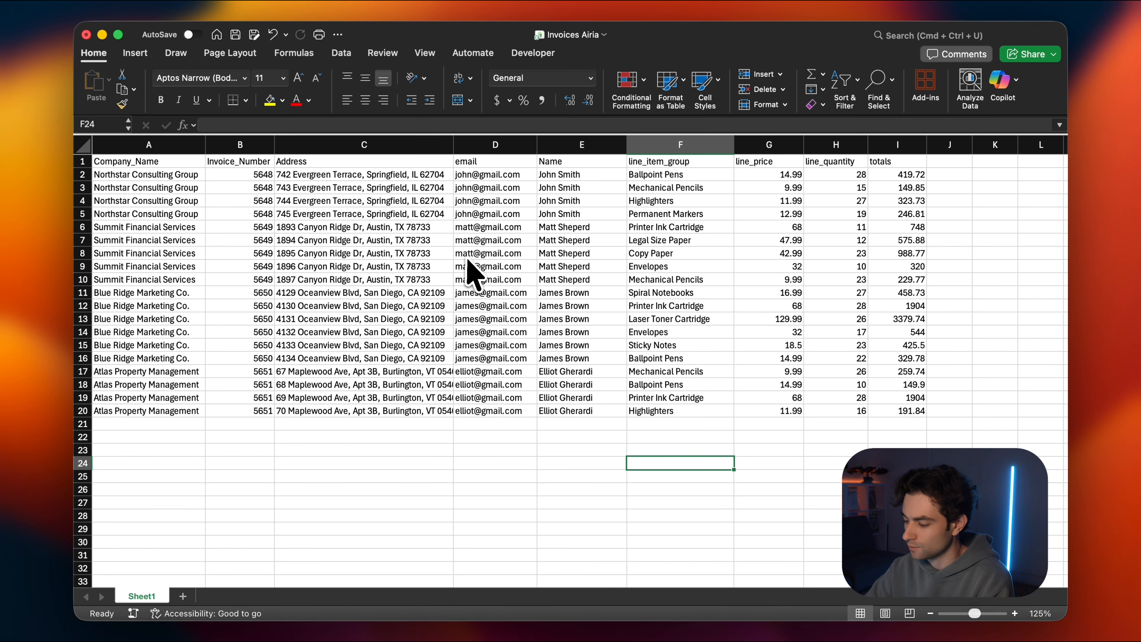
pyautogui.click(368, 257)
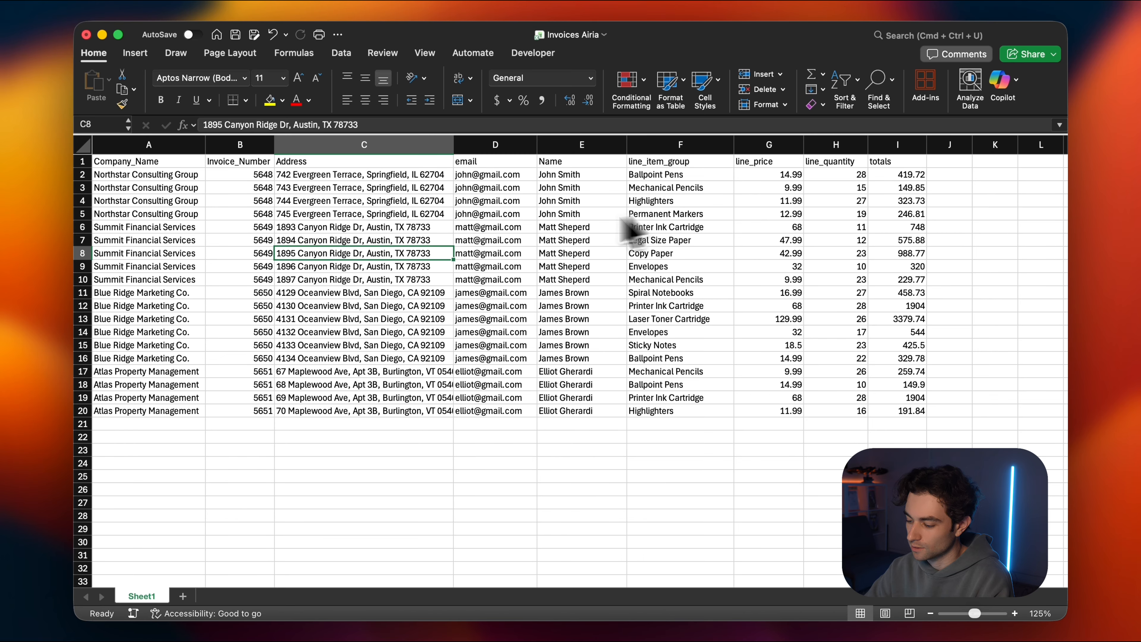
pyautogui.click(368, 459)
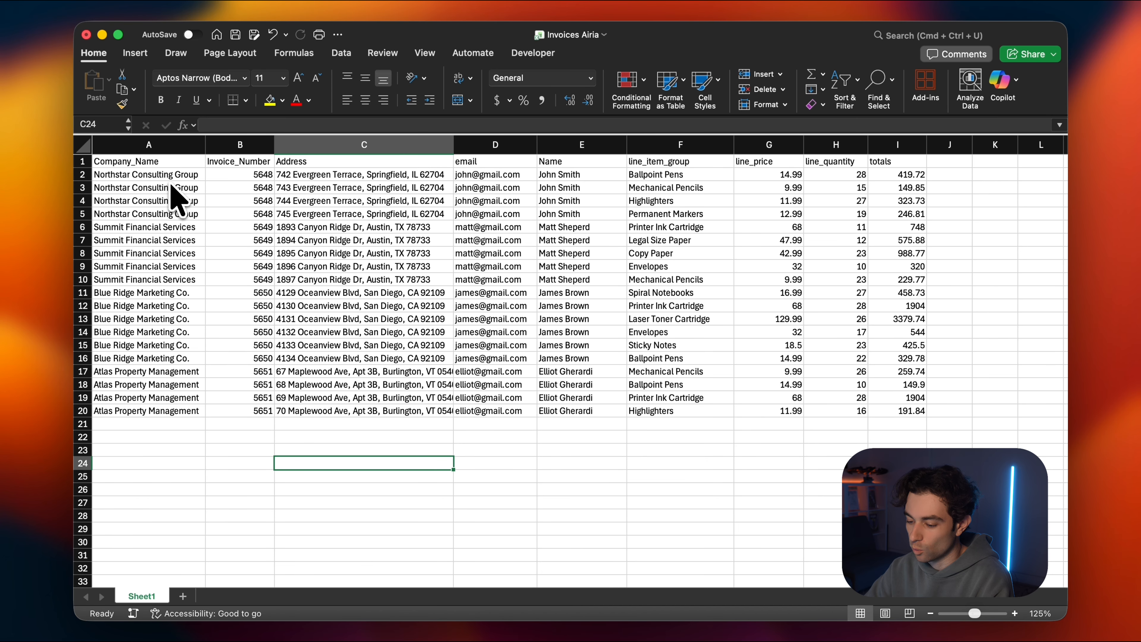
# Copy the company name in A2, switch back to Airia and ask the agent "tell me what Northstar Consulting Group ordered"
pyautogui.click(135, 176)
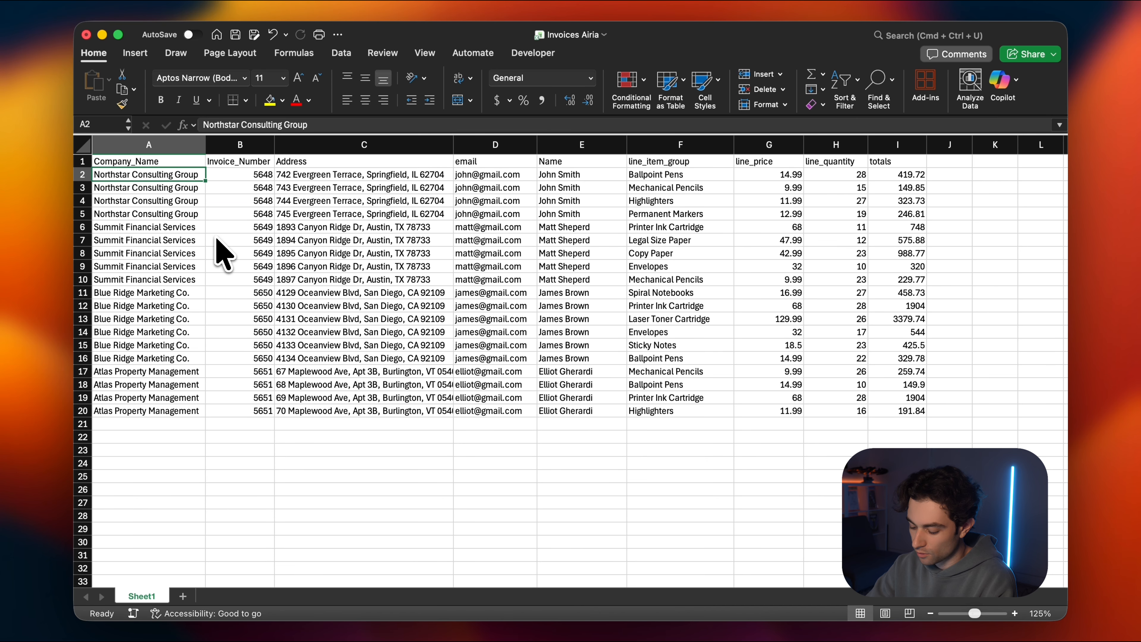
pyautogui.press('super+c')
pyautogui.press('super+Tab')
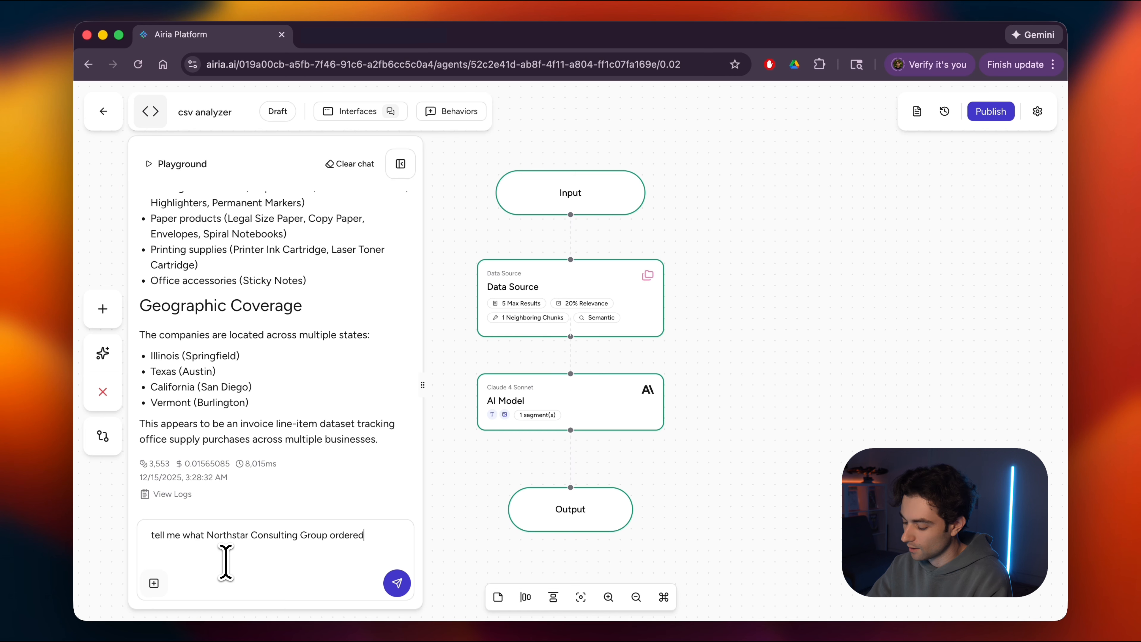
pyautogui.press('Return')
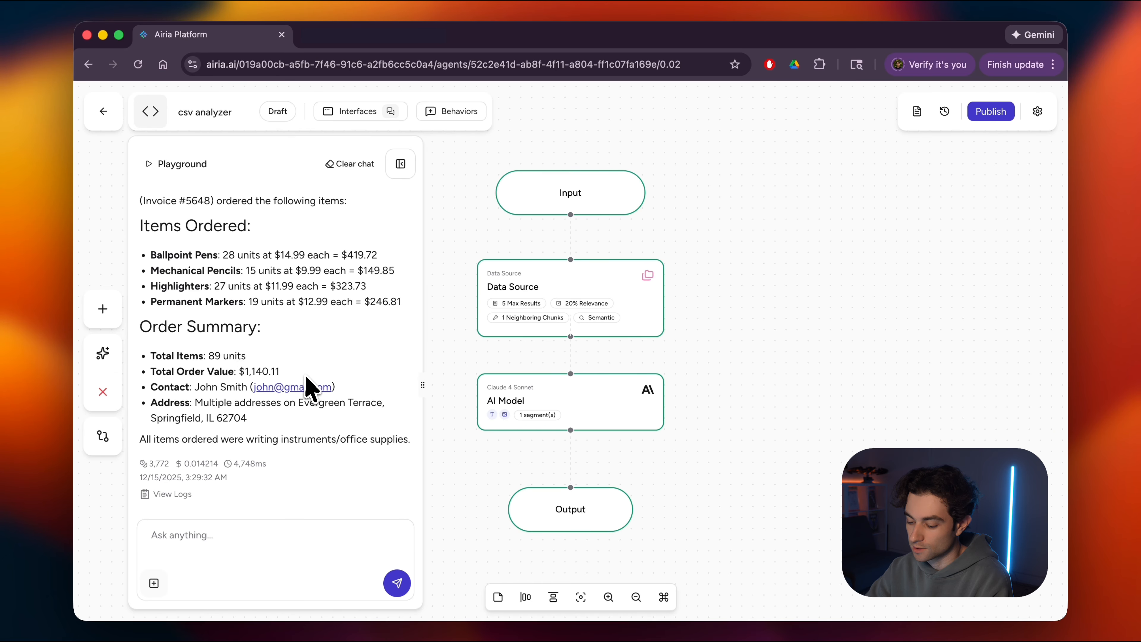
# Review the reply's total order value, and check its Ballpoint Pens and Mechanical Pencils quantities against the Excel workbook
pyautogui.moveTo(151, 372); pyautogui.dragTo(259, 375)
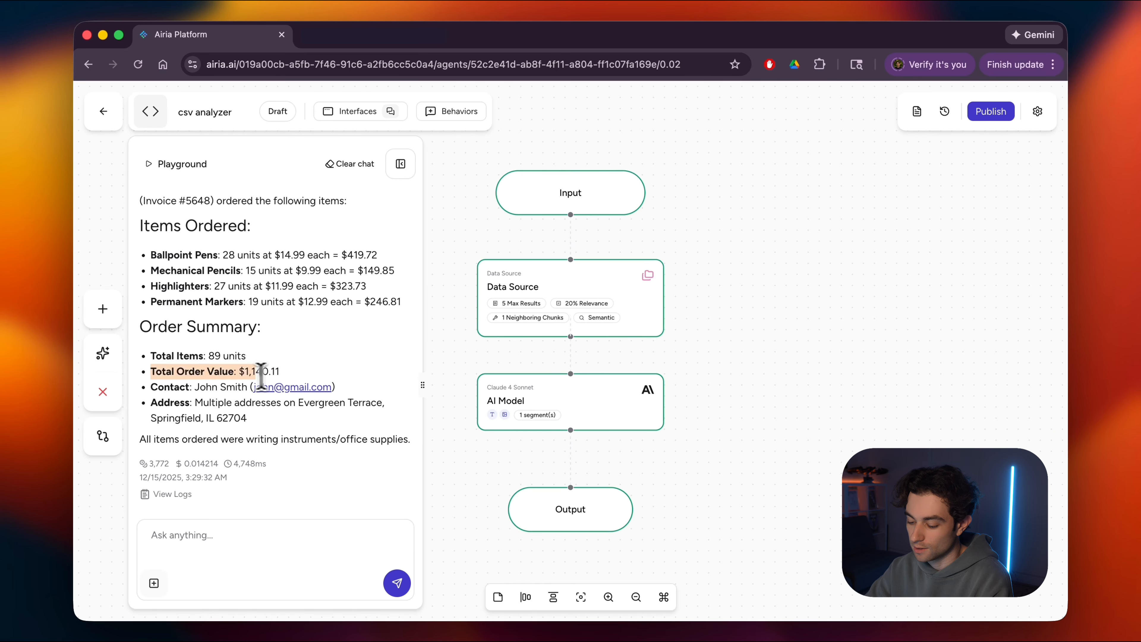
pyautogui.click(316, 362)
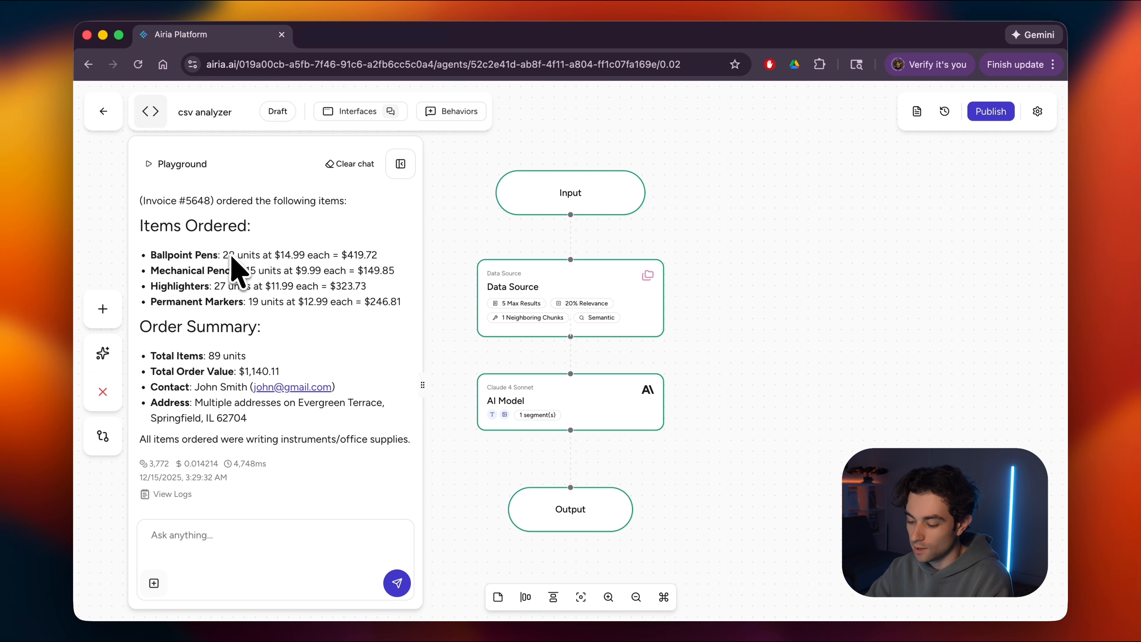
pyautogui.press('super+Tab')
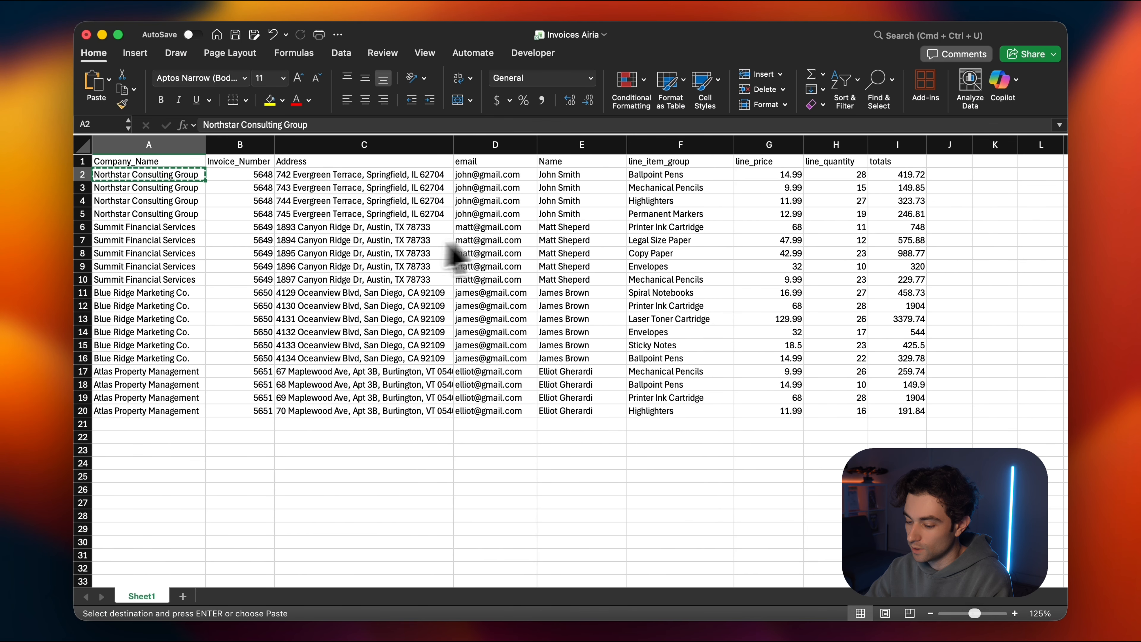
pyautogui.click(678, 178)
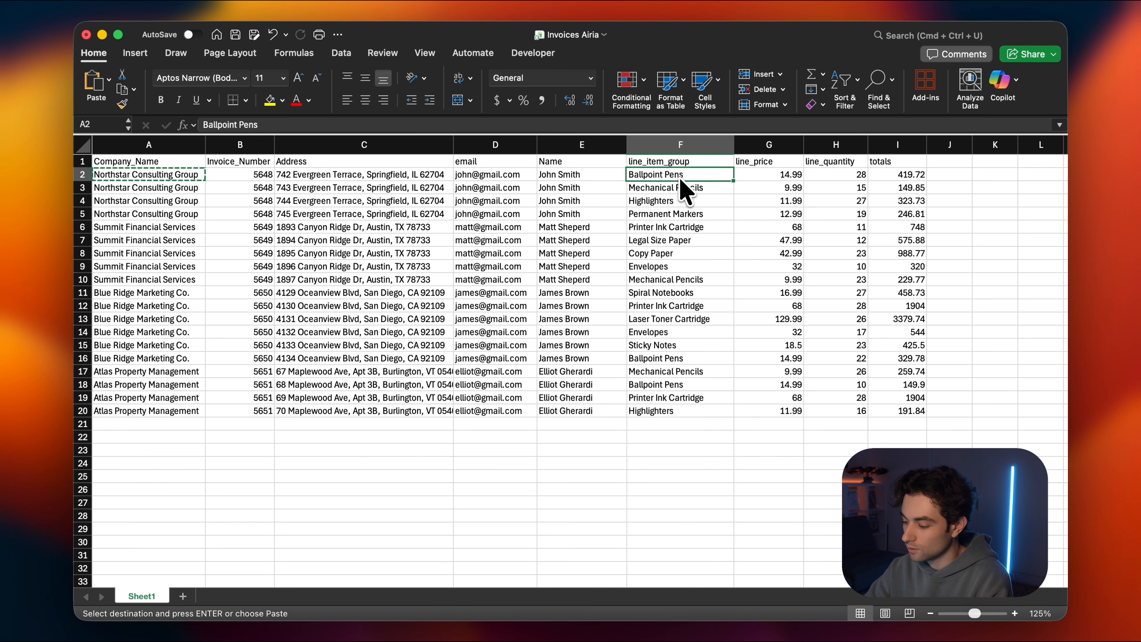
pyautogui.click(847, 177)
pyautogui.click(687, 178)
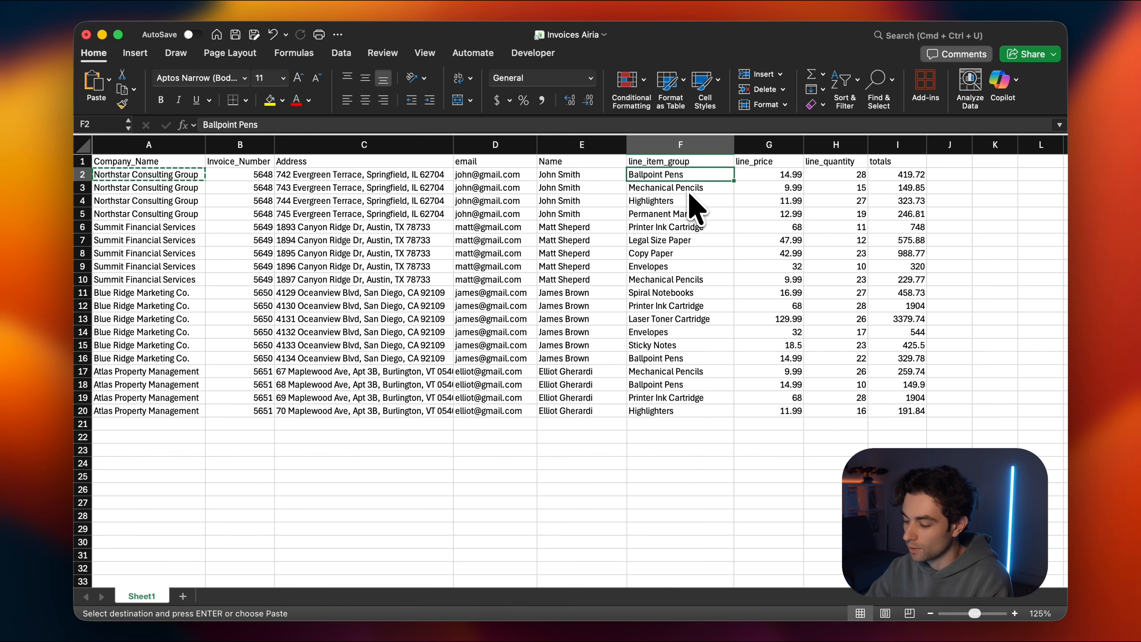
pyautogui.click(689, 192)
pyautogui.click(844, 189)
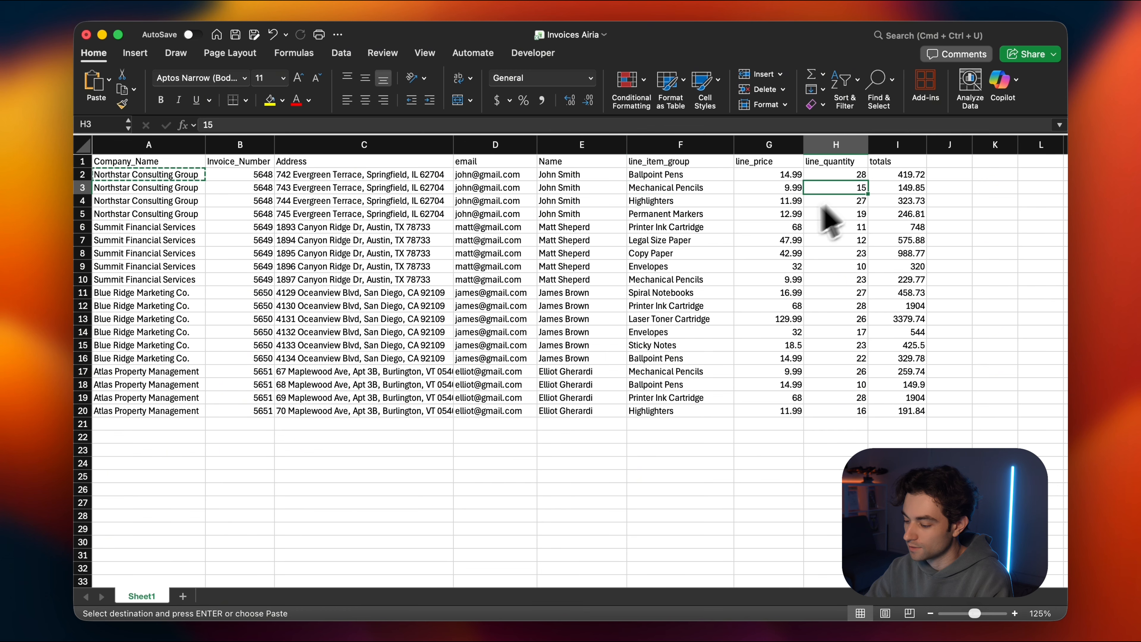
# Reread the agent's item list in Airia and check the Highlighters and Permanent Markers quantities against the Excel workbook
pyautogui.press('super+Tab')
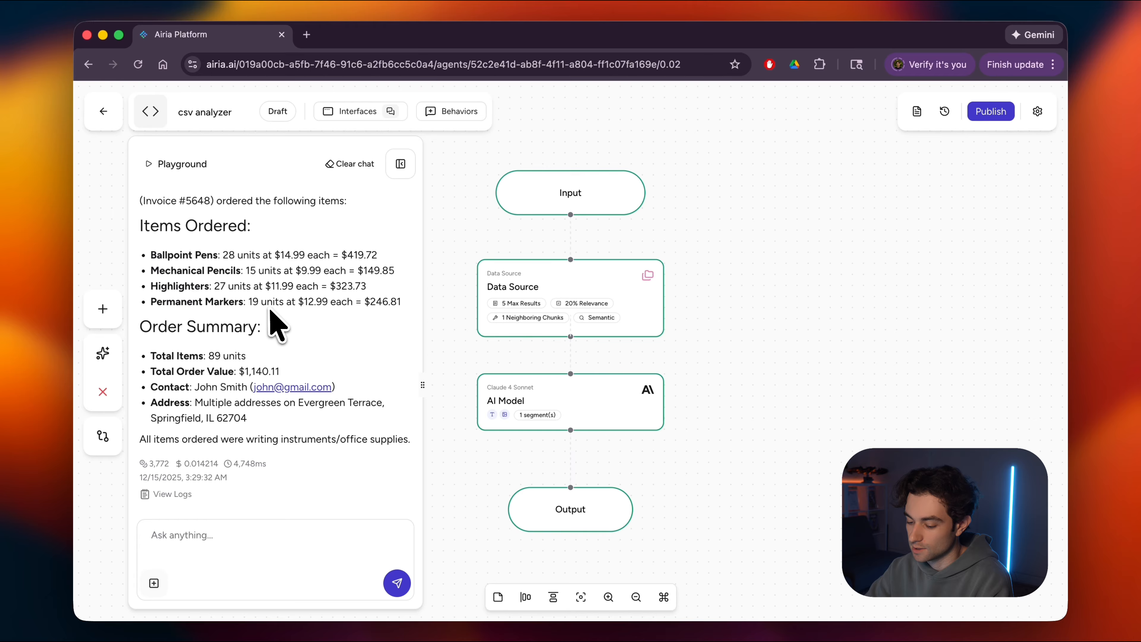
pyautogui.hotkey('ctrl', 'Right')
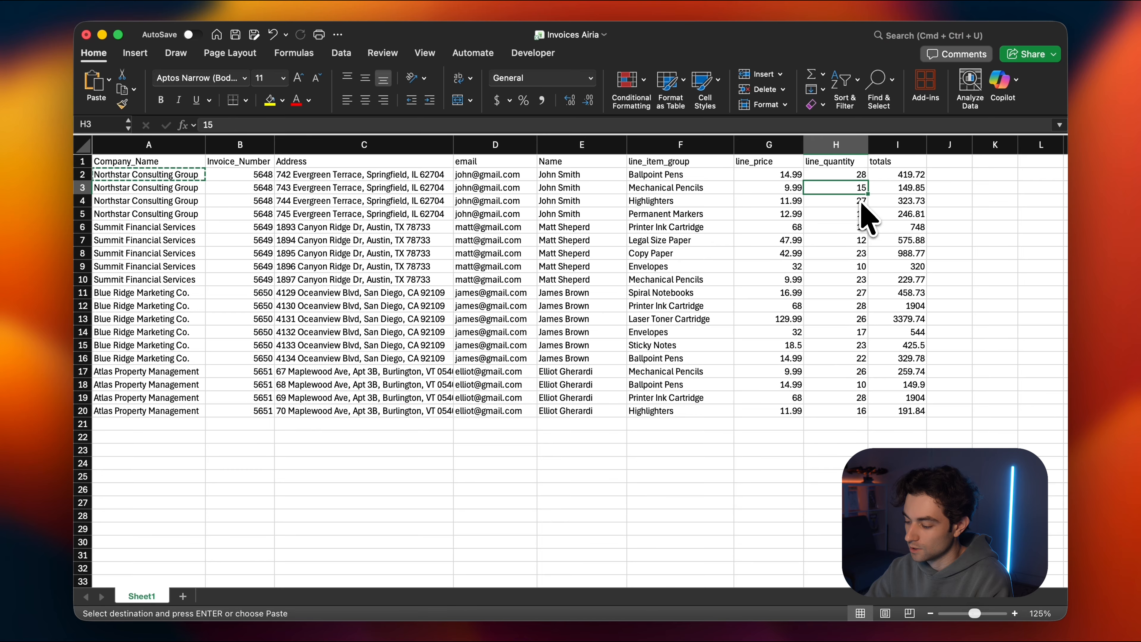
pyautogui.click(840, 201)
pyautogui.moveTo(728, 208); pyautogui.dragTo(729, 205)
pyautogui.moveTo(850, 215); pyautogui.dragTo(716, 211)
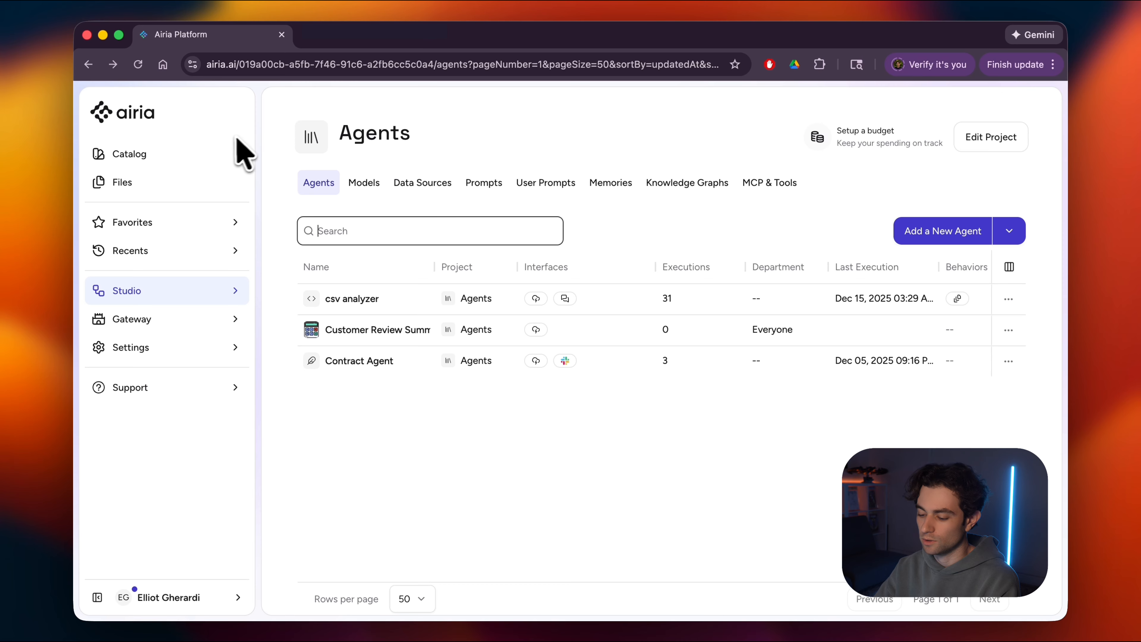
pyautogui.moveTo(186, 226)
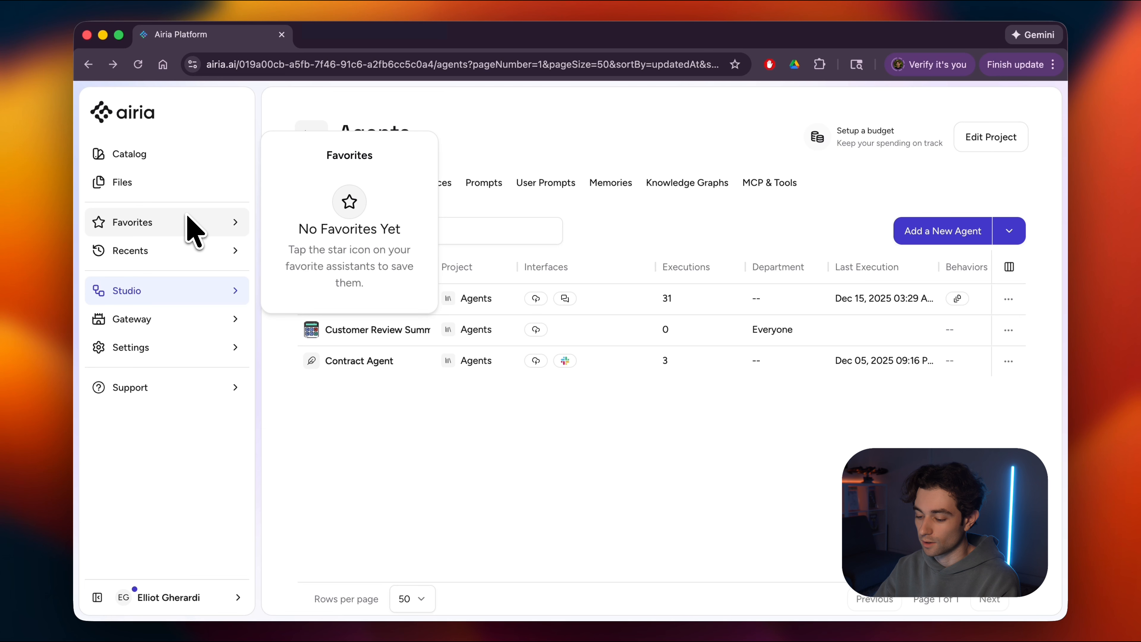
pyautogui.moveTo(170, 257)
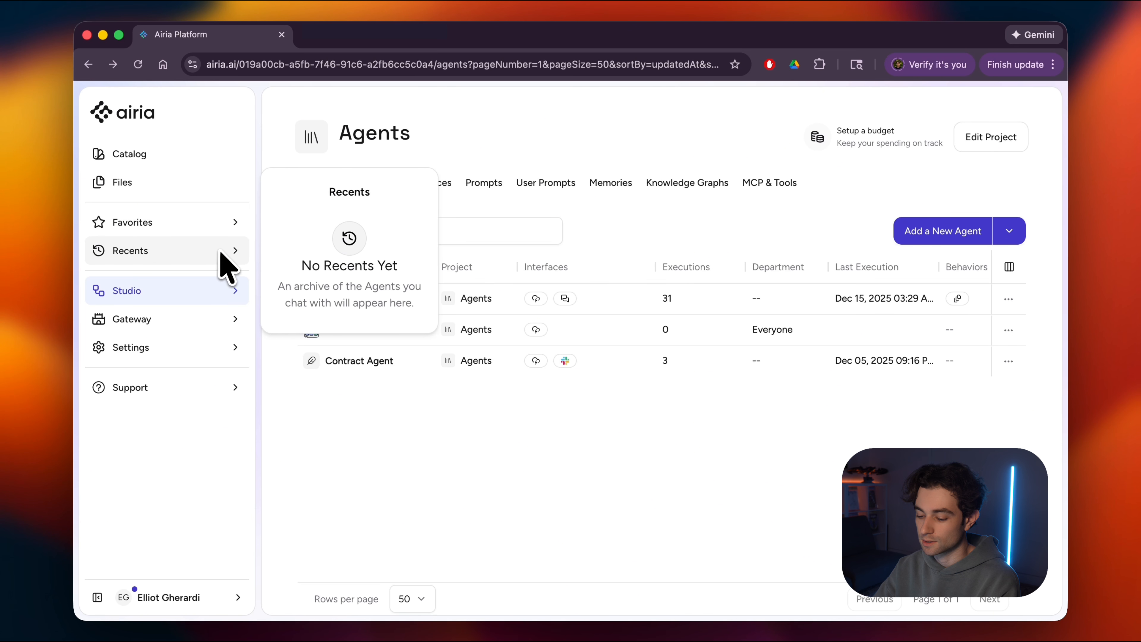
pyautogui.moveTo(190, 294)
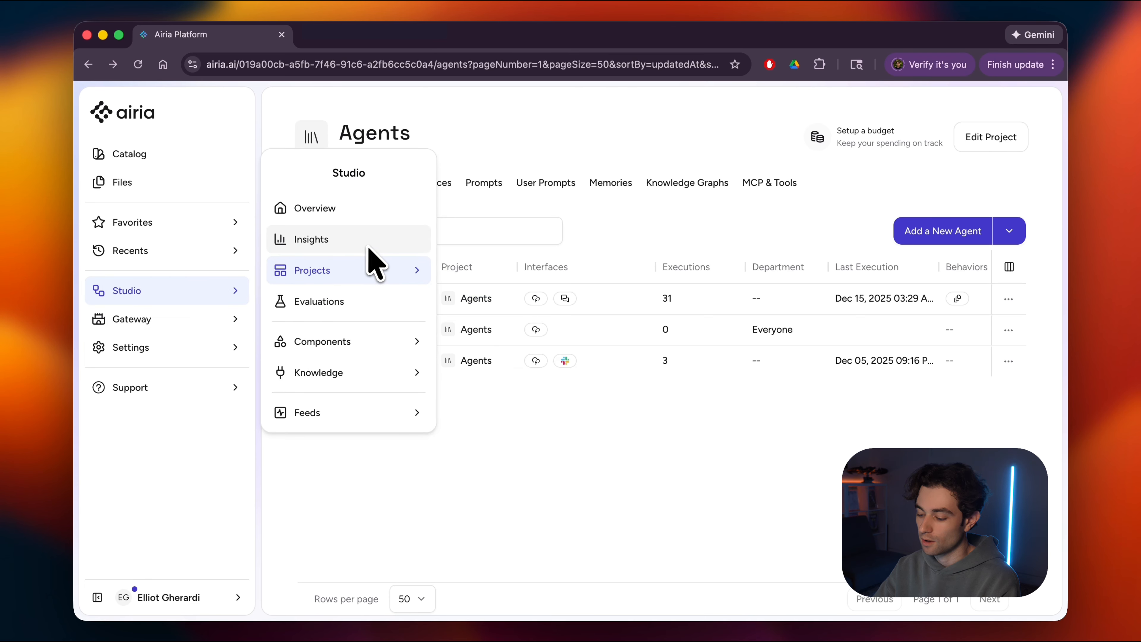
pyautogui.moveTo(376, 274)
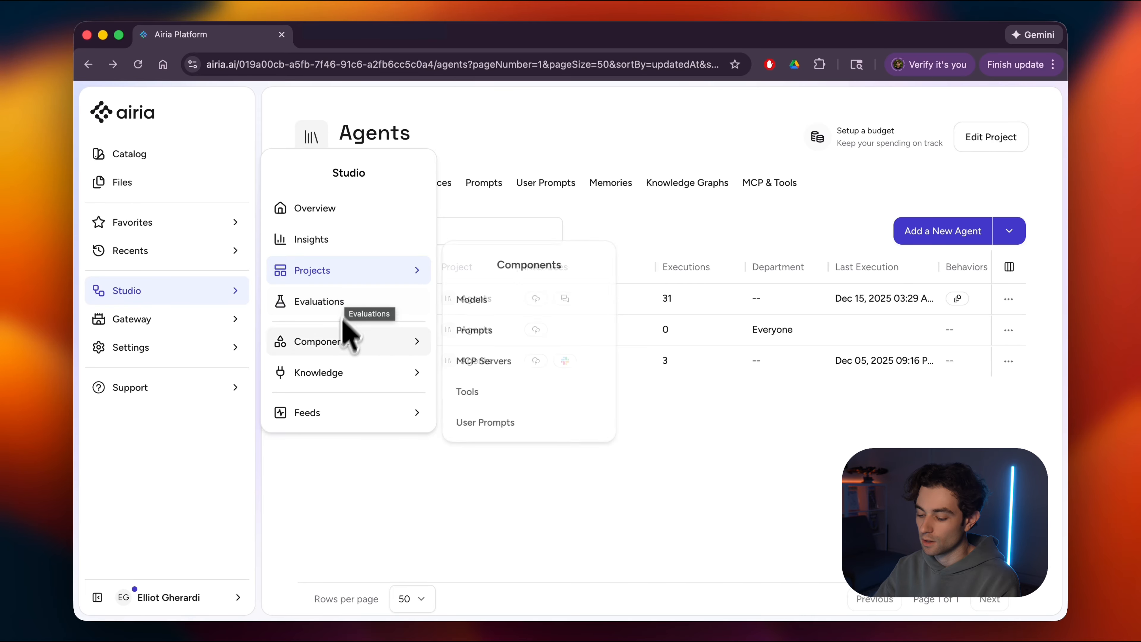
pyautogui.moveTo(337, 376)
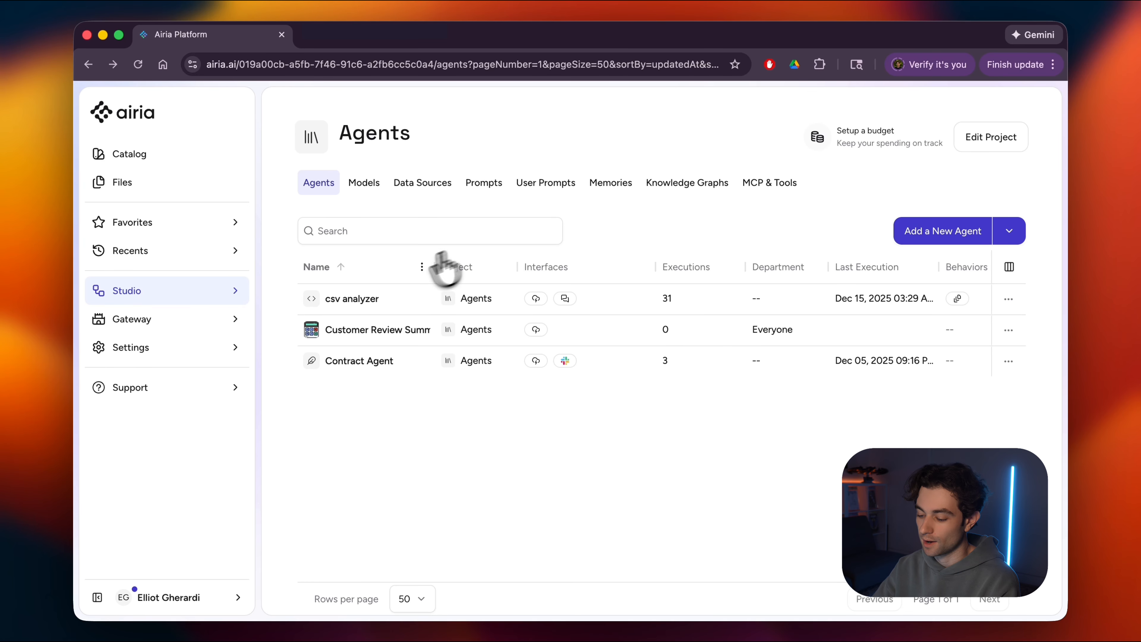
# Open the csv analyzer agent and inspect the available input types of its Input node
pyautogui.click(354, 300)
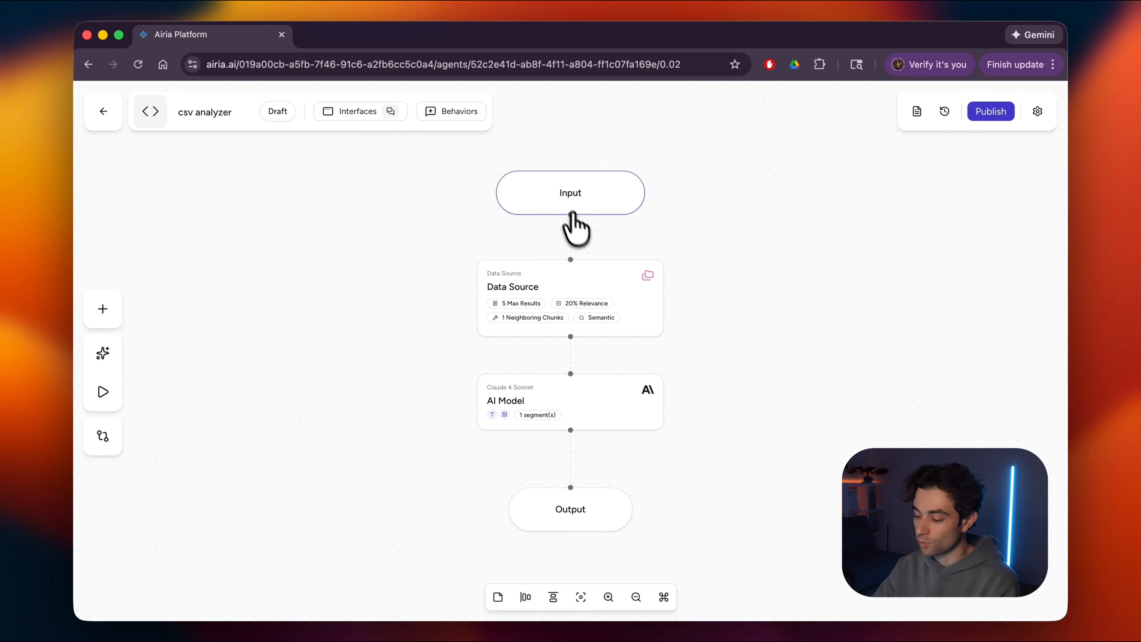
pyautogui.click(581, 189)
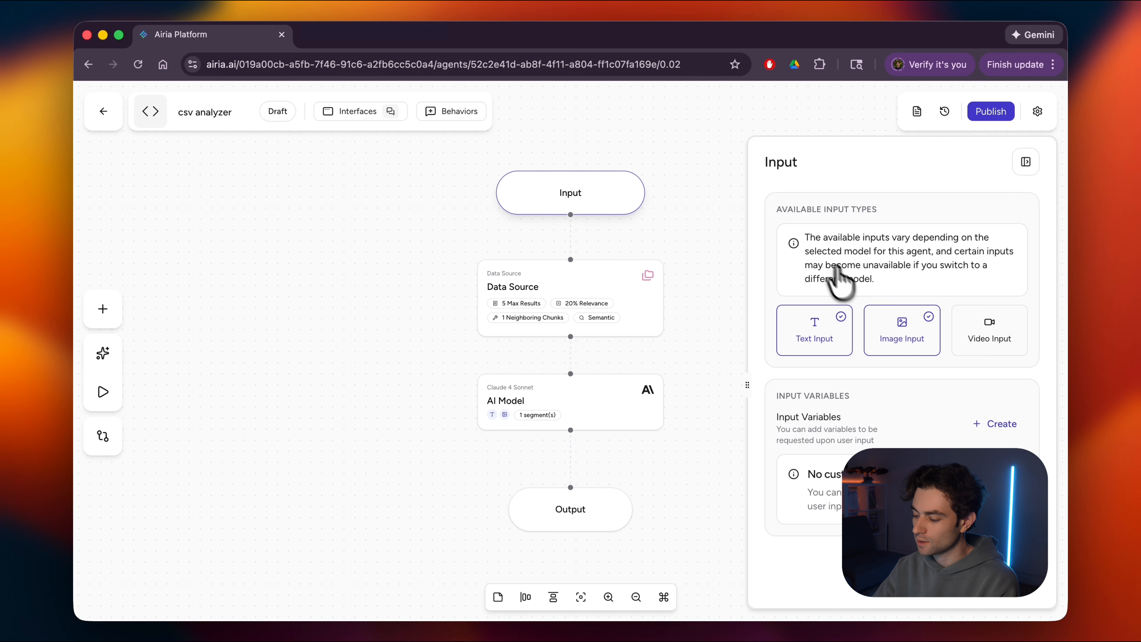
pyautogui.click(923, 312)
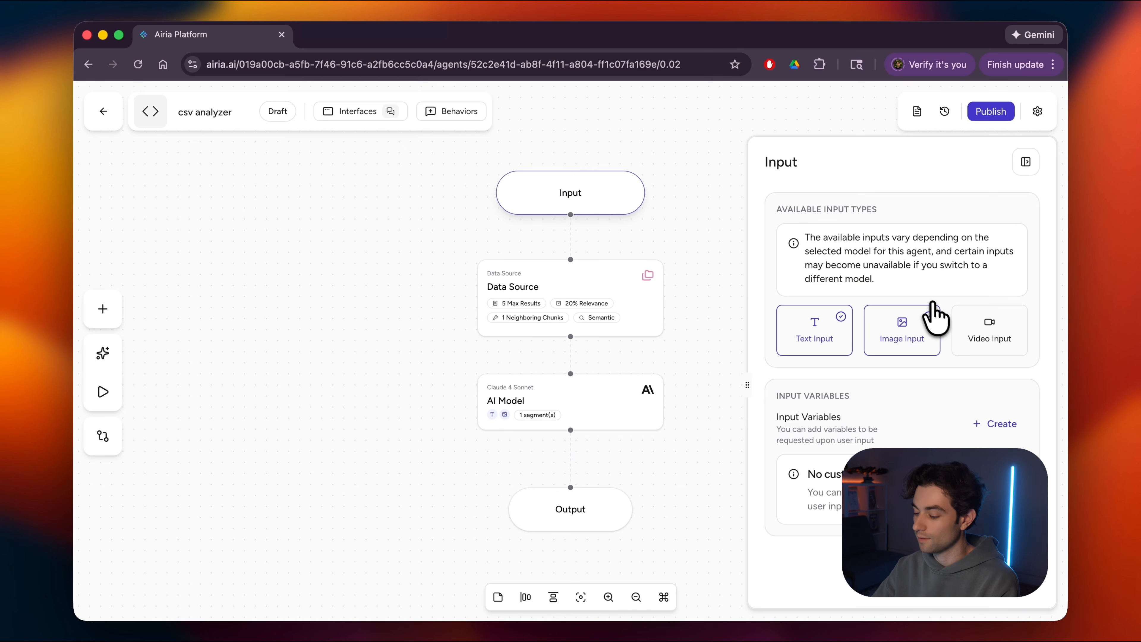
pyautogui.click(921, 310)
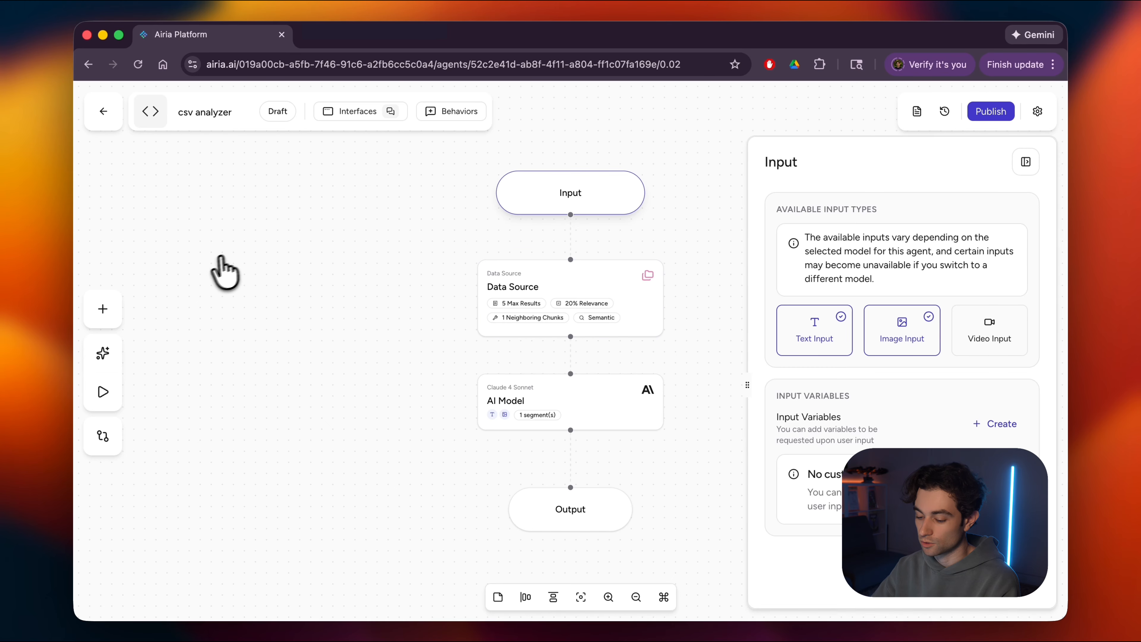
# Browse the component categories that can be added to the canvas, checking what Data Formatter and Data Sources offer
pyautogui.click(108, 310)
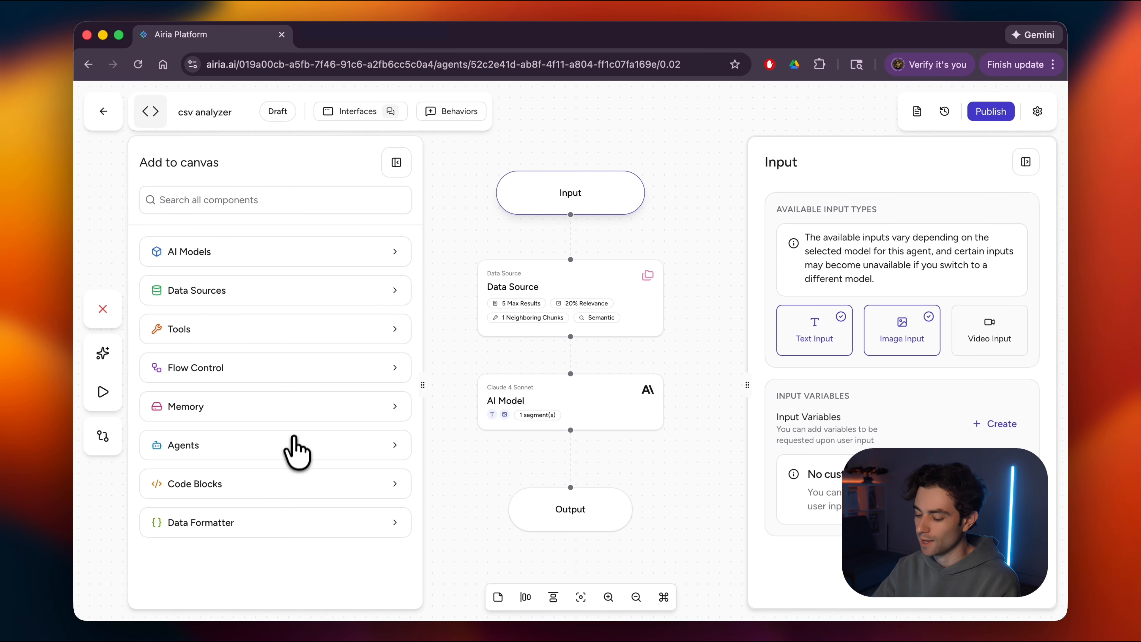
pyautogui.click(263, 527)
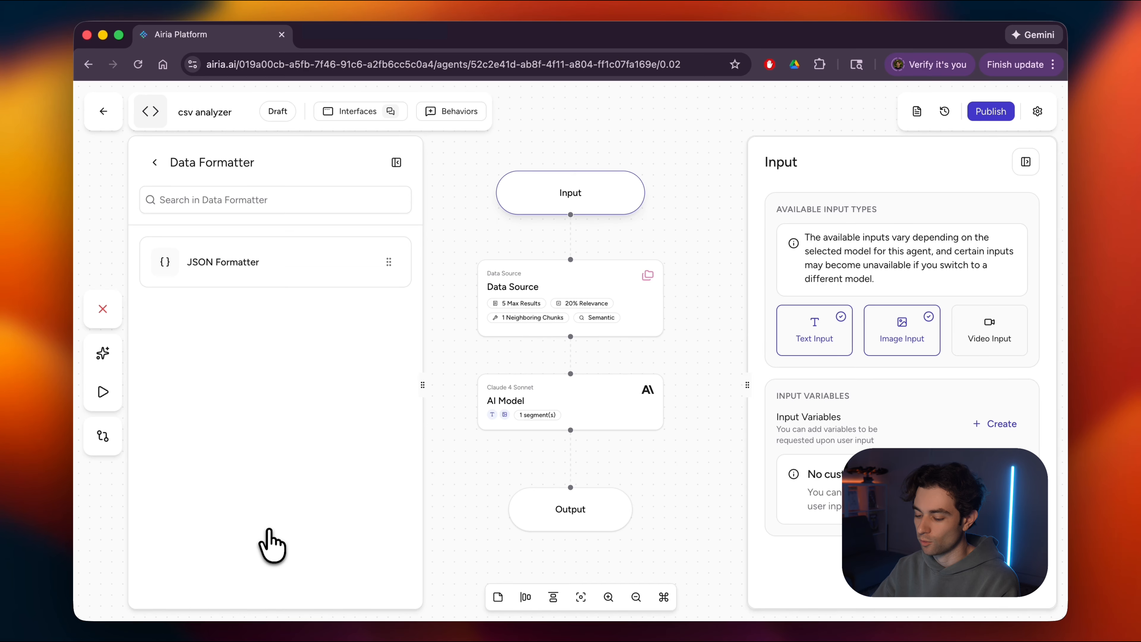
pyautogui.click(151, 162)
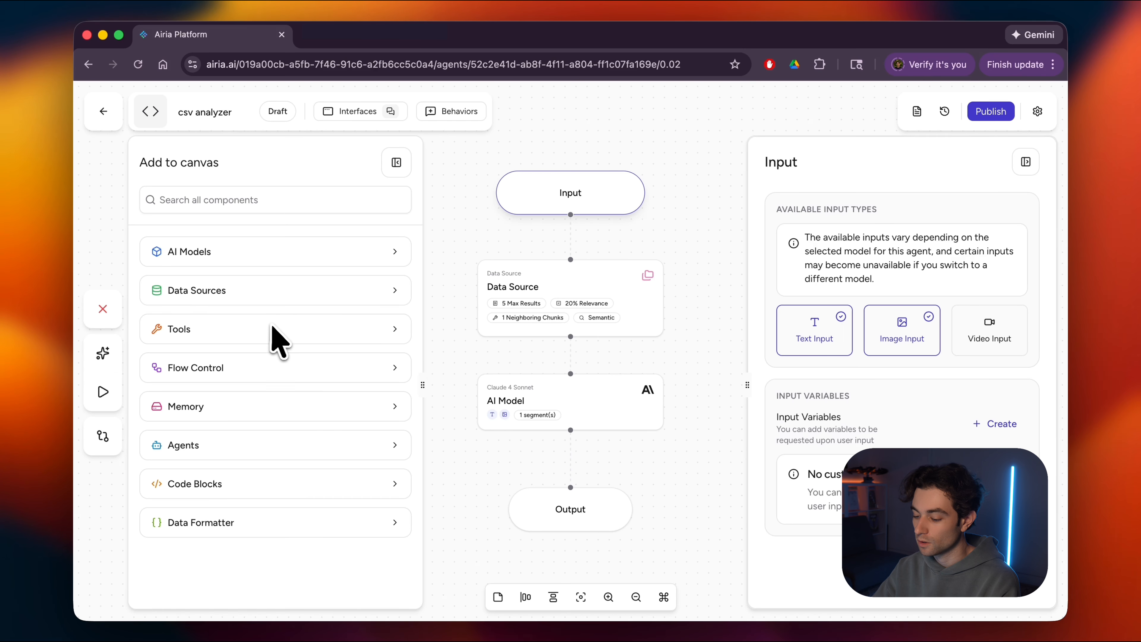
pyautogui.click(246, 302)
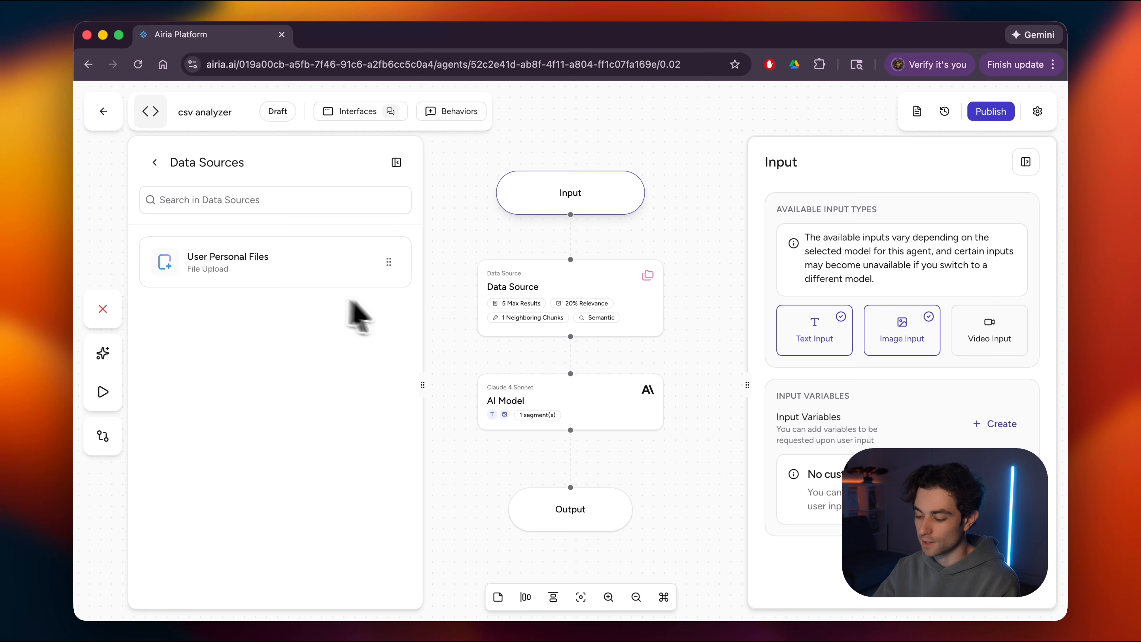
pyautogui.click(467, 243)
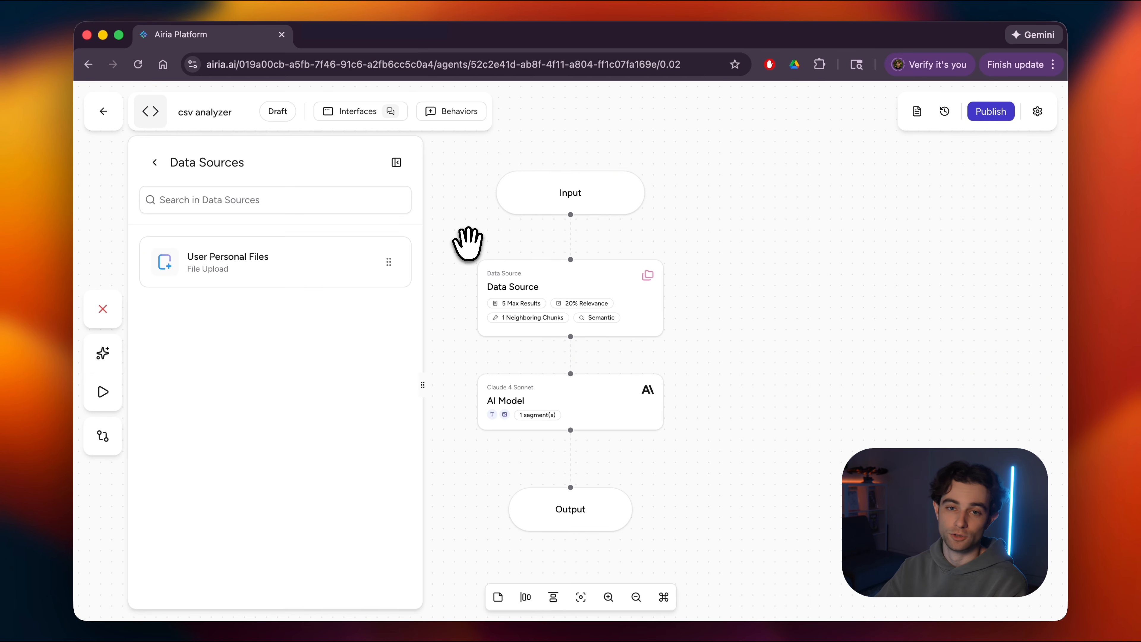
# Leave the agent editor, open the Data Sources page under Studio's Knowledge section and look through the available connectors
pyautogui.click(104, 113)
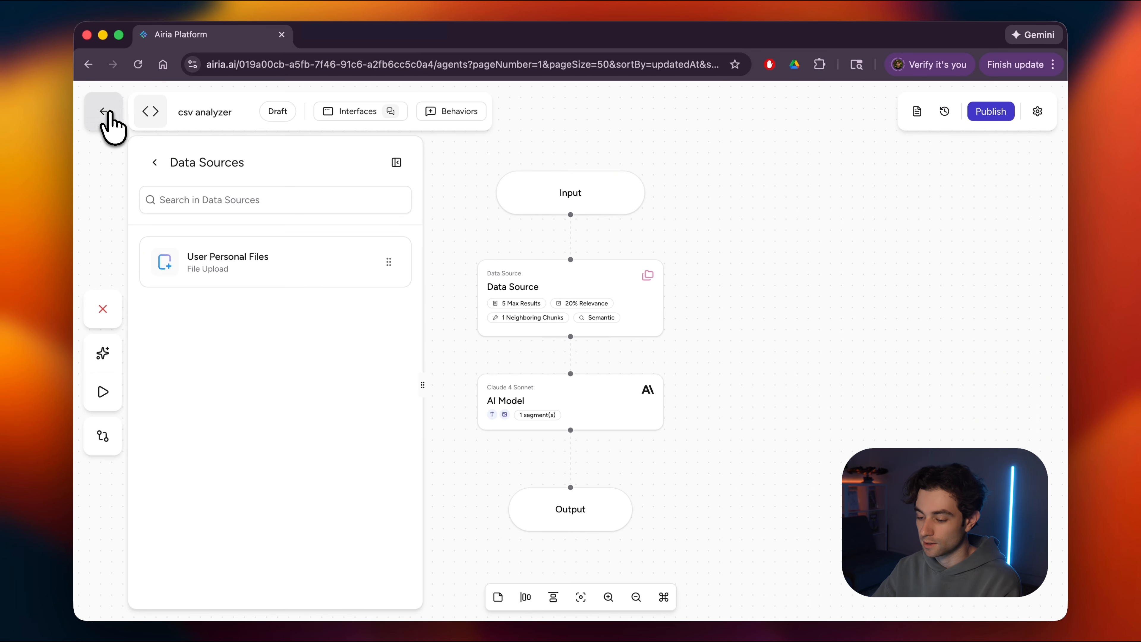
pyautogui.moveTo(162, 289)
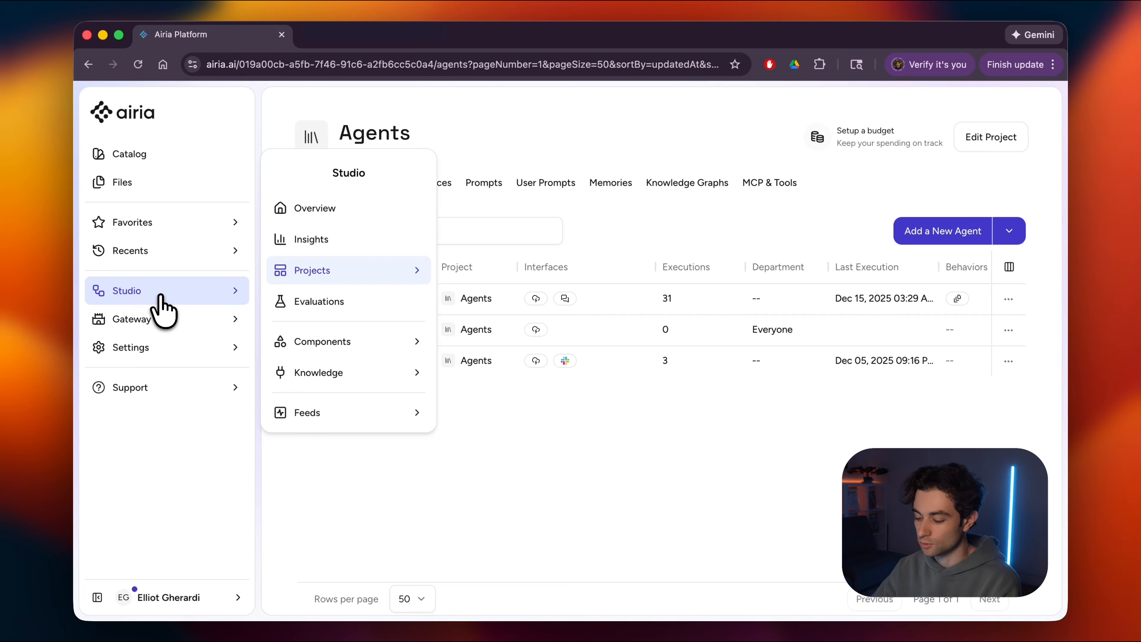
pyautogui.moveTo(334, 376)
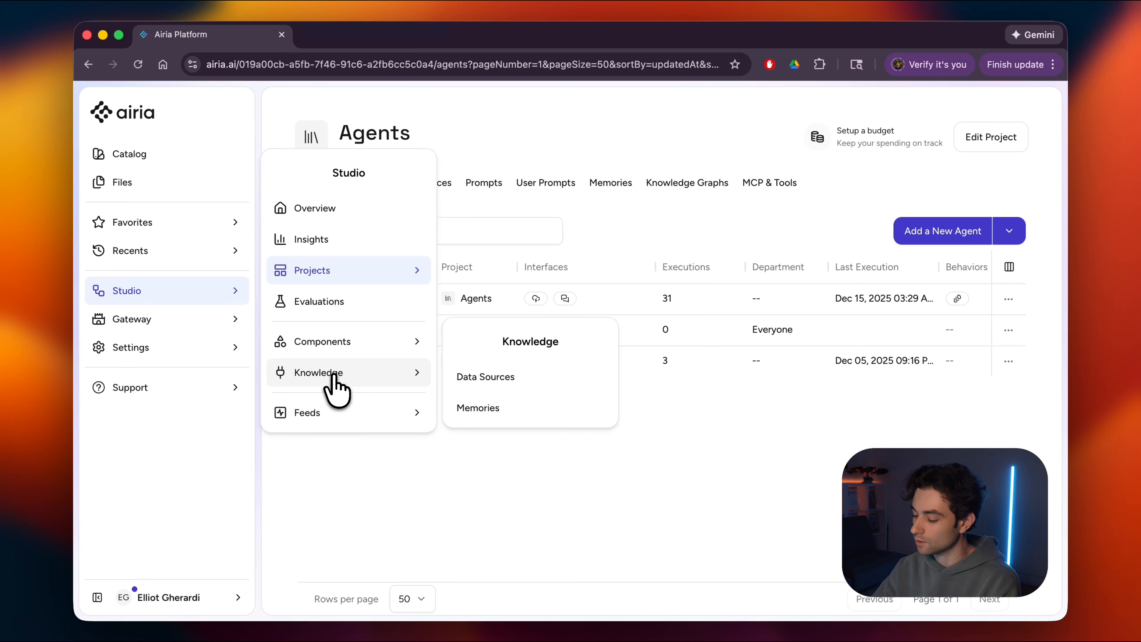
pyautogui.click(514, 379)
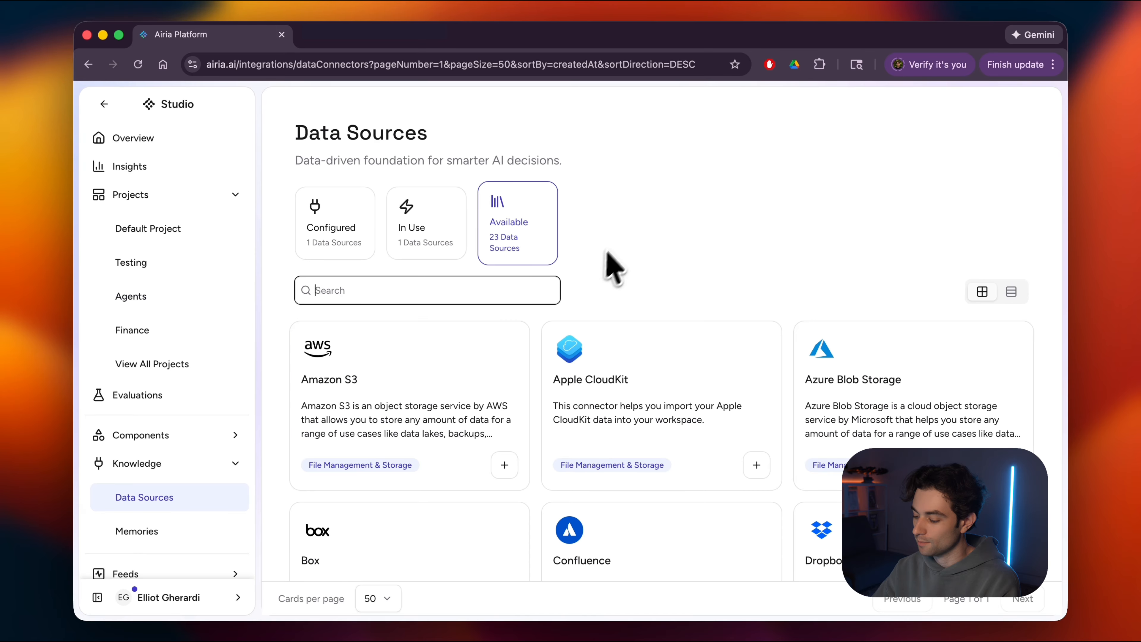
pyautogui.scroll(-2, 753, 353)
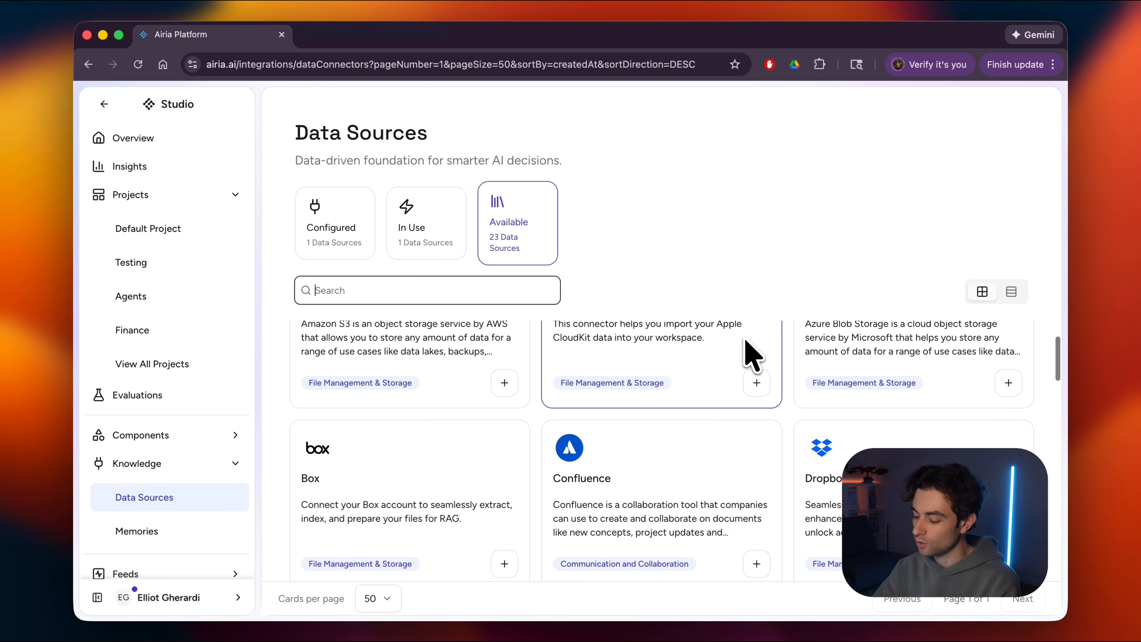
pyautogui.scroll(2, 752, 352)
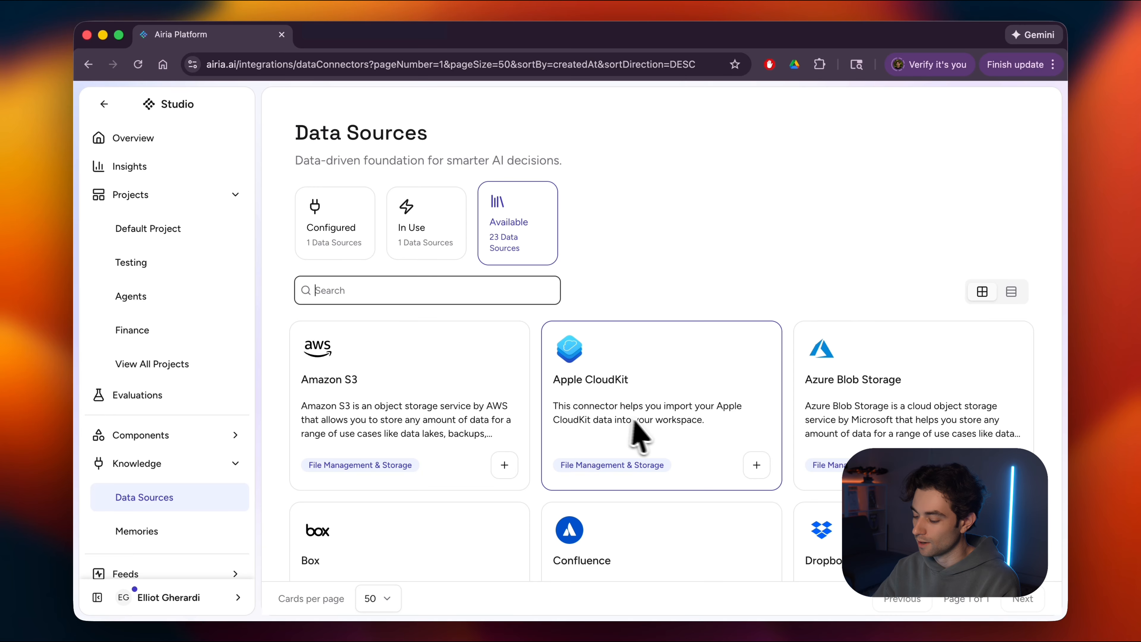
pyautogui.scroll(-3, 680, 377)
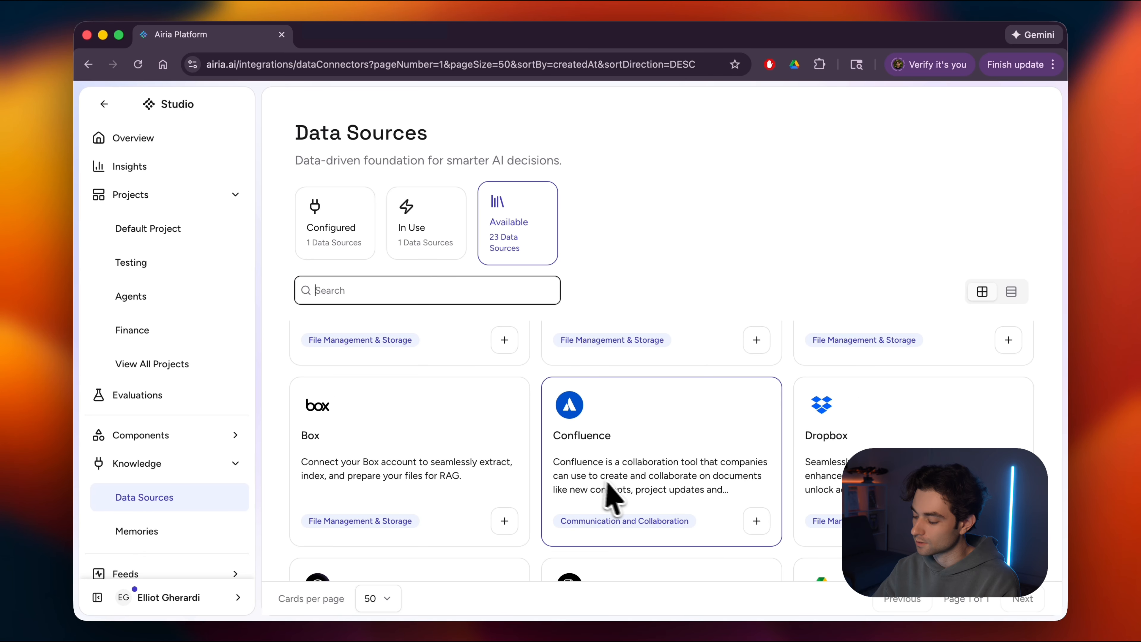
pyautogui.scroll(3, 701, 431)
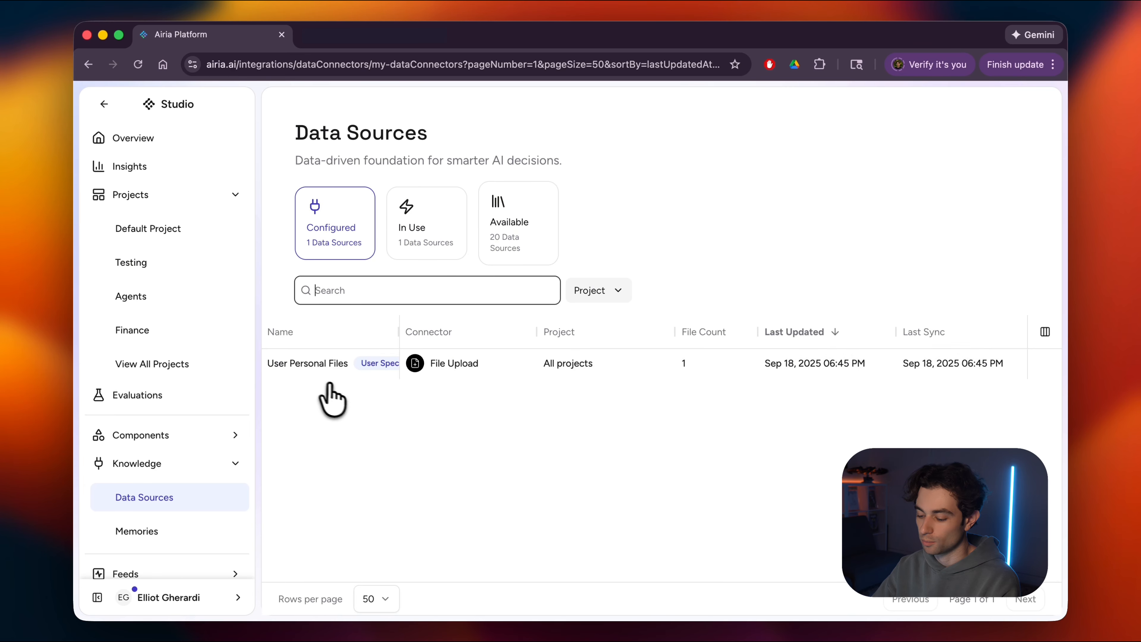
# Open the files of the configured User Personal Files source and inspect the file upload dialog without adding anything
pyautogui.click(619, 373)
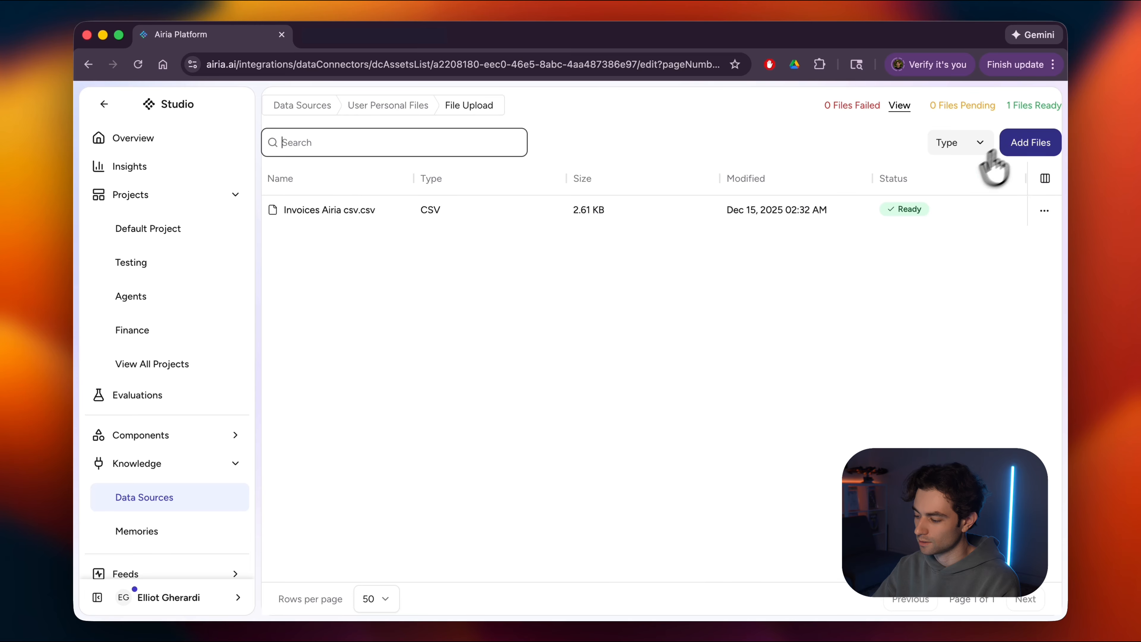
pyautogui.click(1025, 143)
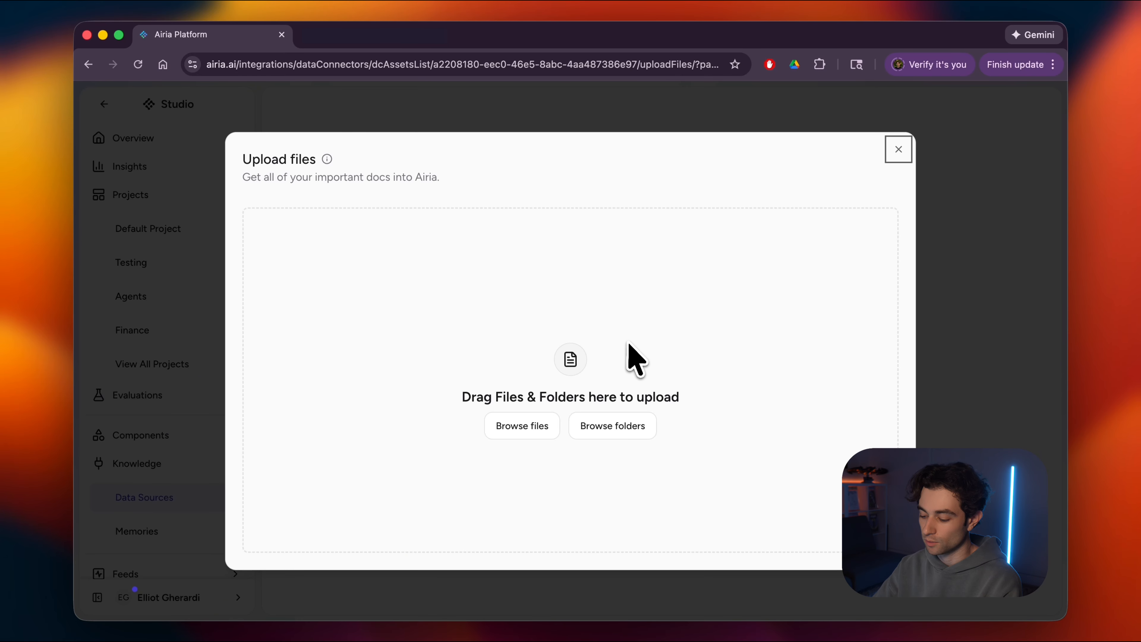
pyautogui.click(900, 153)
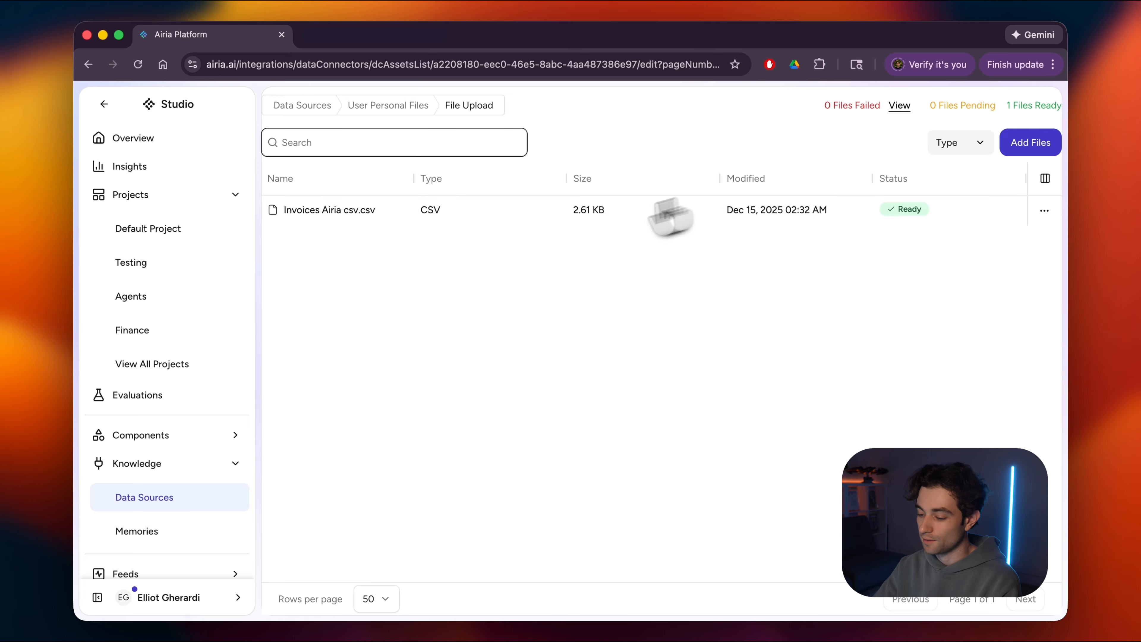
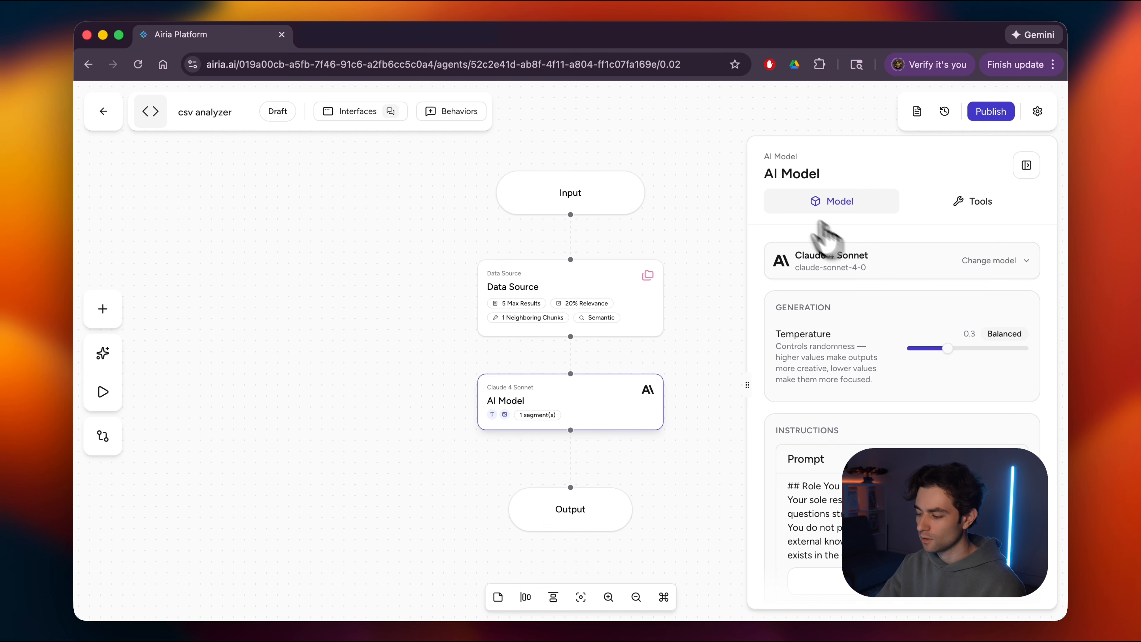
# Leave the agent editor, open the Models library under Components and browse the available models for Claude 4 Sonnet
pyautogui.click(104, 112)
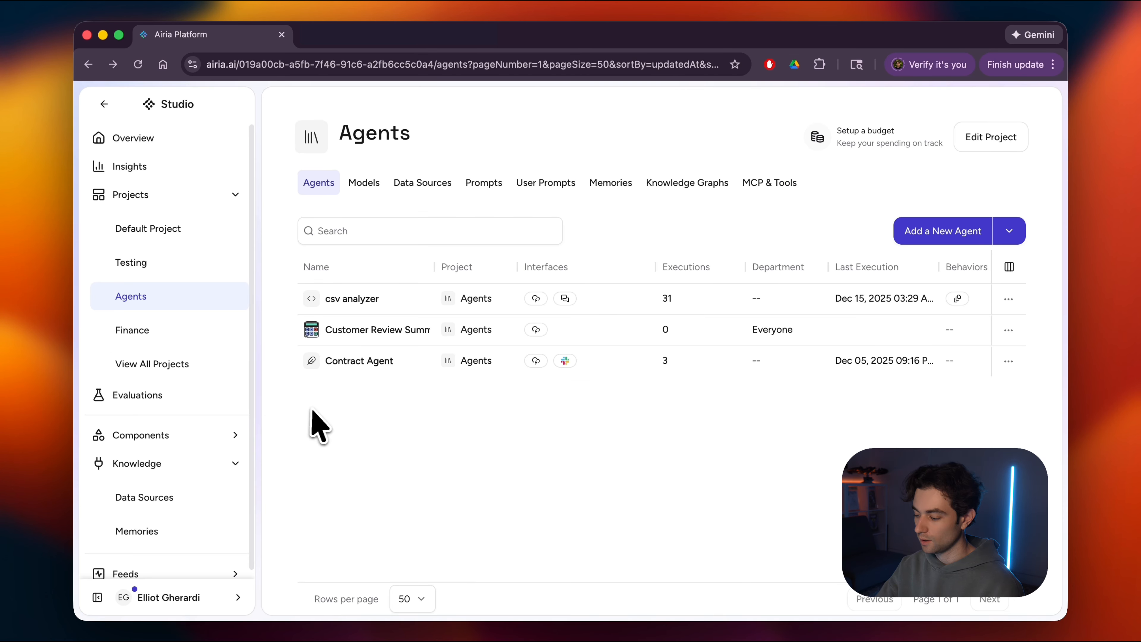
pyautogui.click(153, 439)
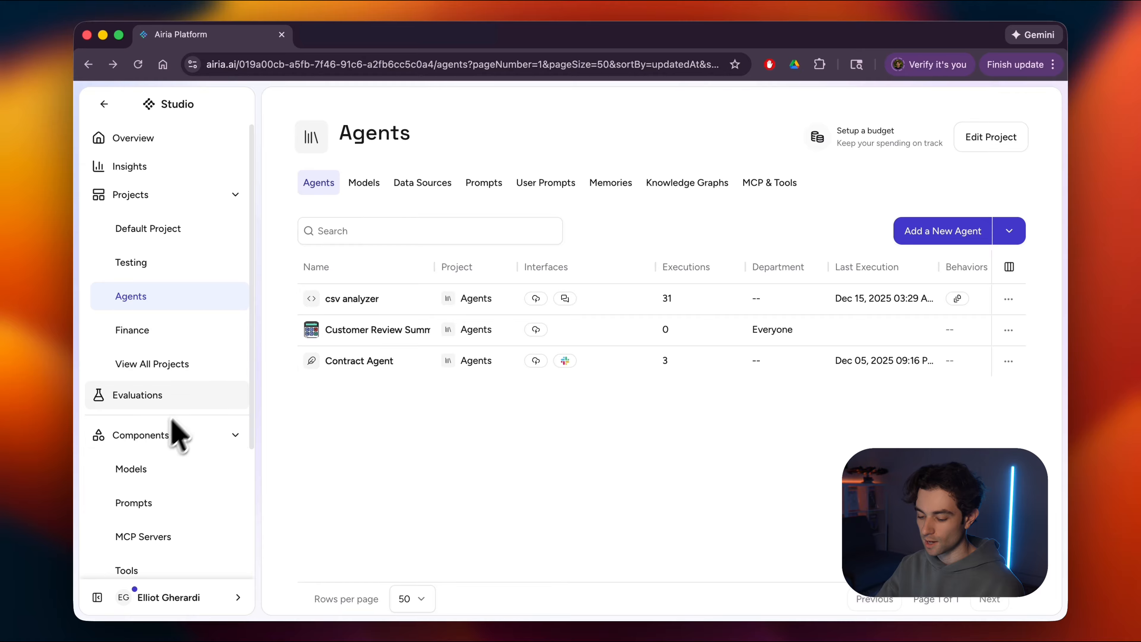
pyautogui.scroll(-3, 197, 400)
pyautogui.click(149, 402)
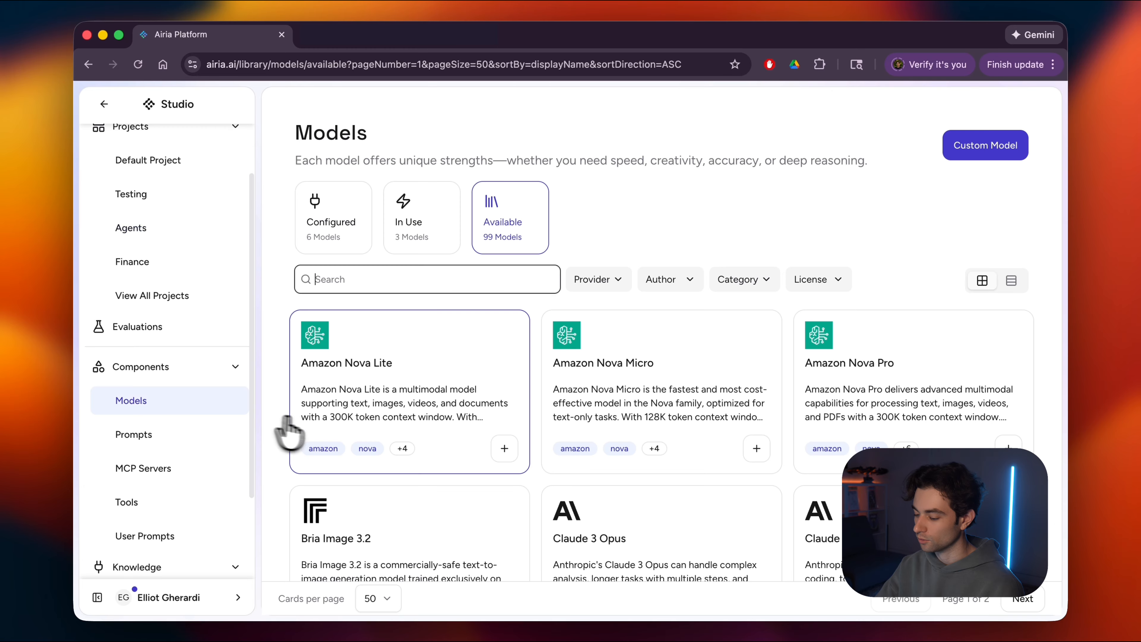
pyautogui.scroll(-3, 739, 396)
pyautogui.scroll(-10, 739, 403)
pyautogui.scroll(-2, 739, 403)
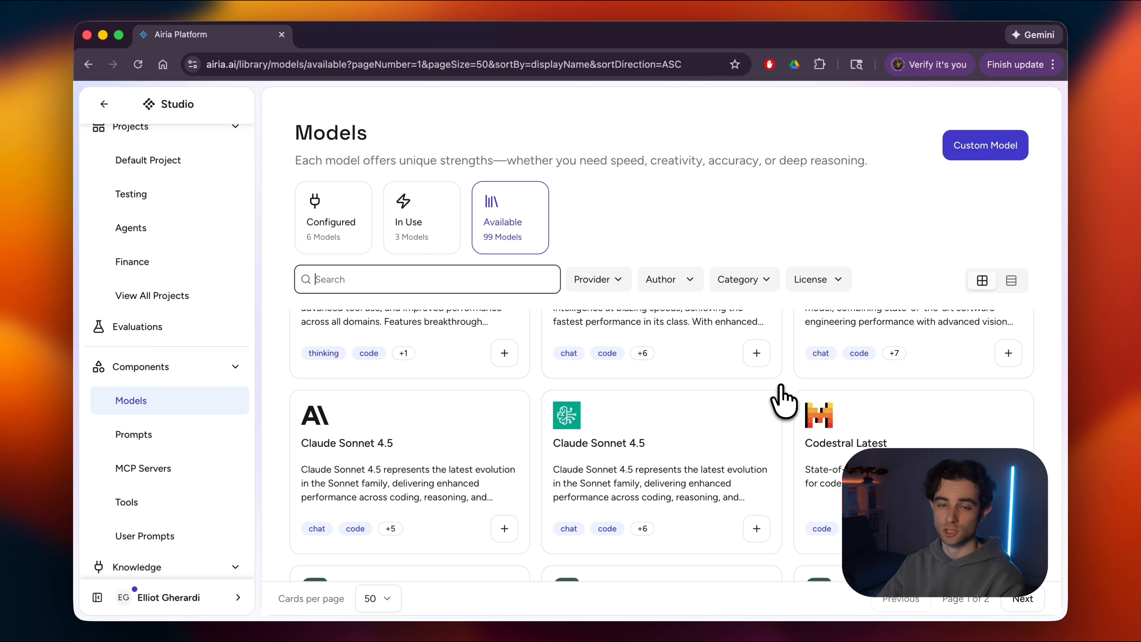
pyautogui.scroll(6, 732, 438)
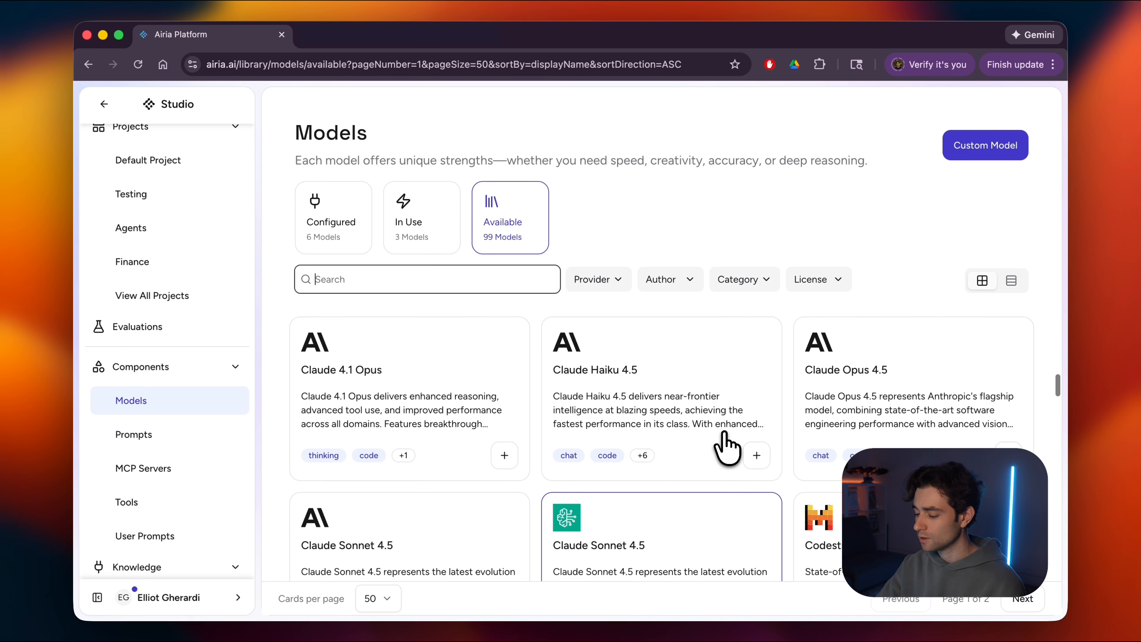
pyautogui.scroll(2, 726, 445)
pyautogui.scroll(-2, 731, 446)
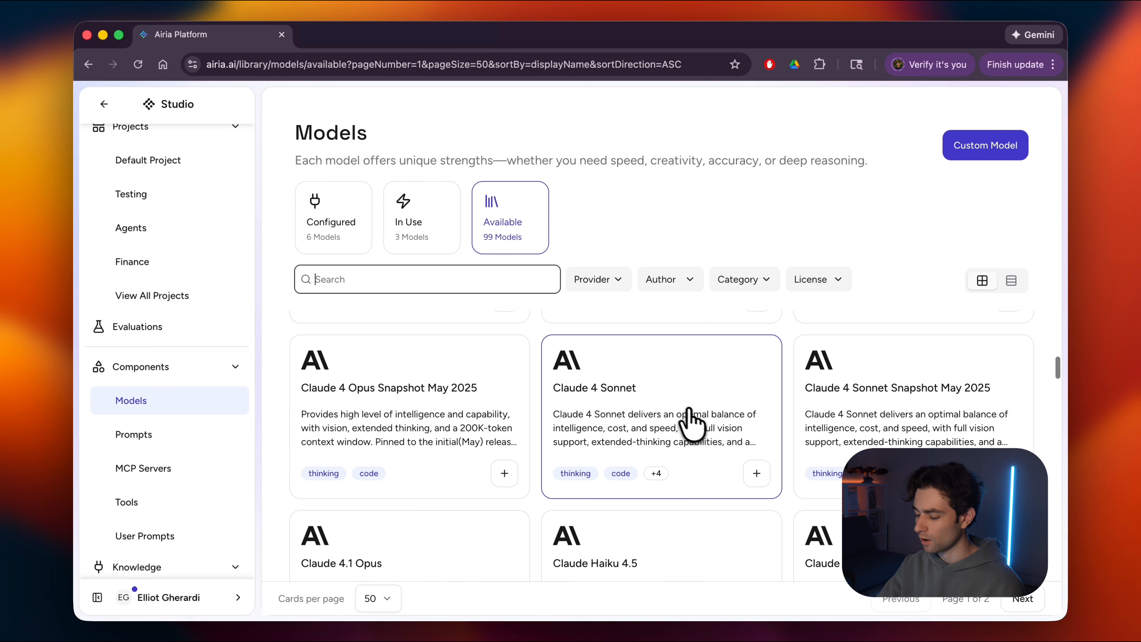
# Start adding Claude 4 Sonnet with credentials set to "I have my own key", view the new Anthropic credential form and cancel the setup
pyautogui.click(685, 420)
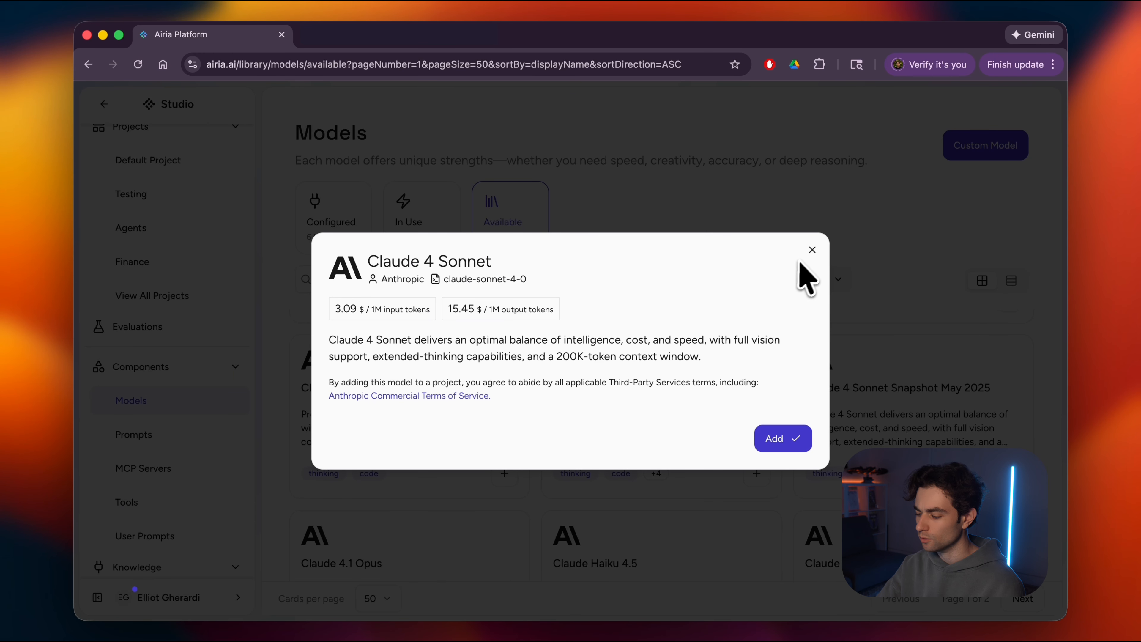
pyautogui.click(790, 448)
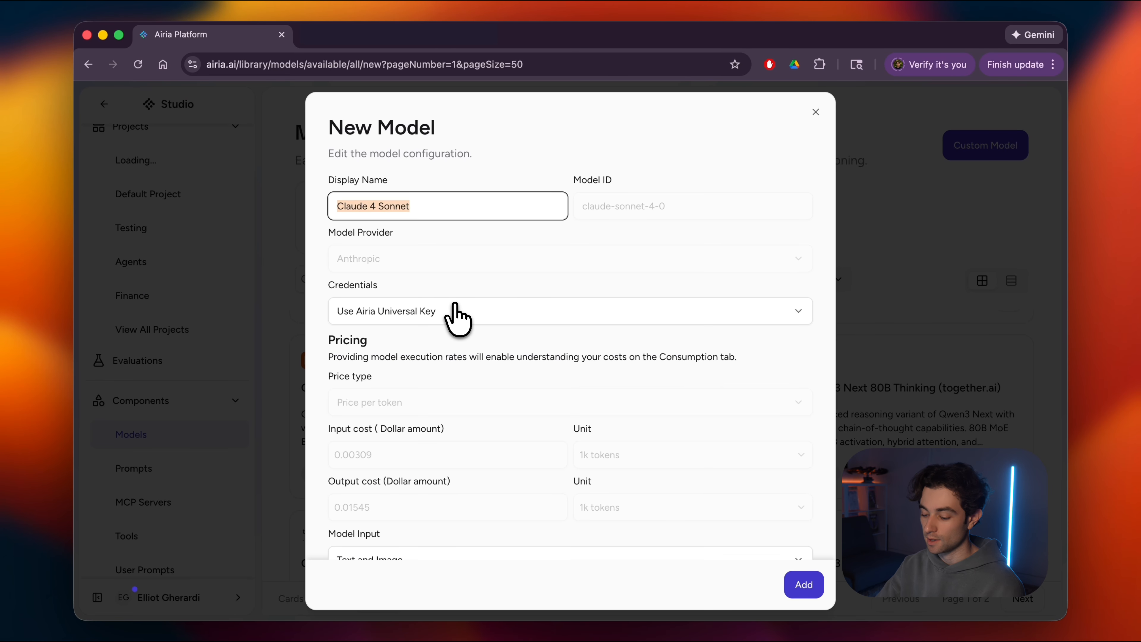
pyautogui.click(458, 317)
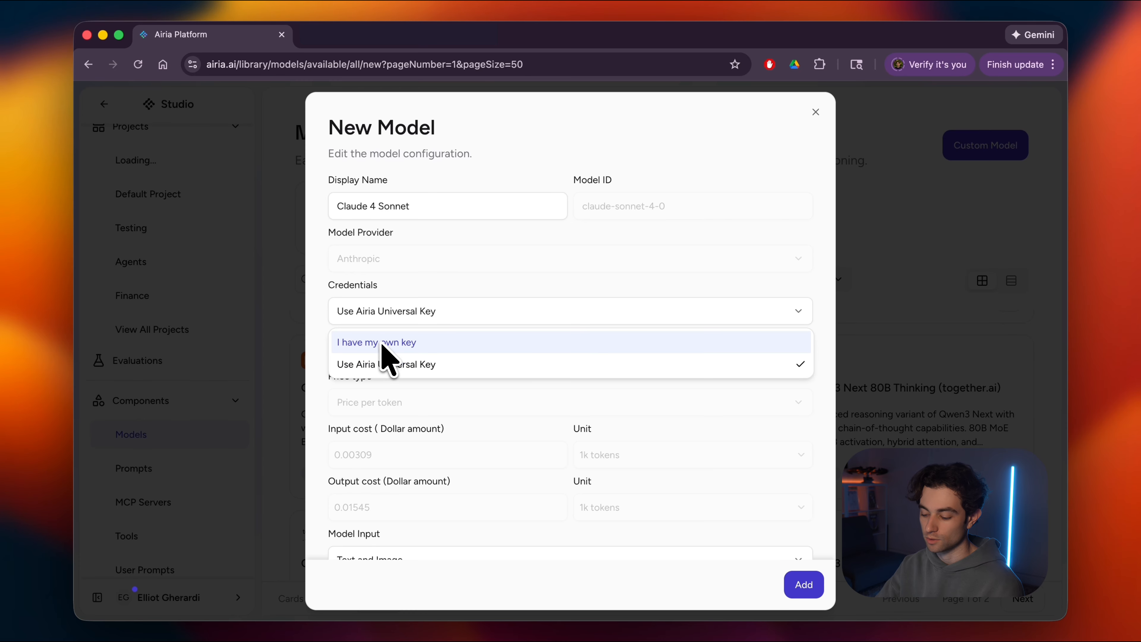
pyautogui.click(425, 345)
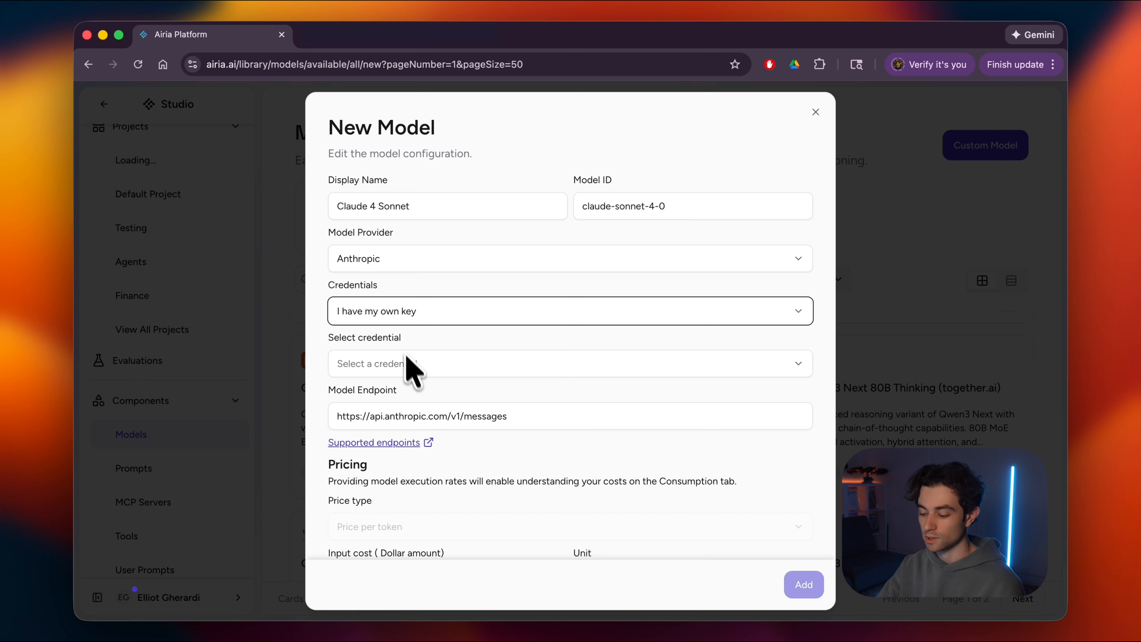
pyautogui.click(412, 371)
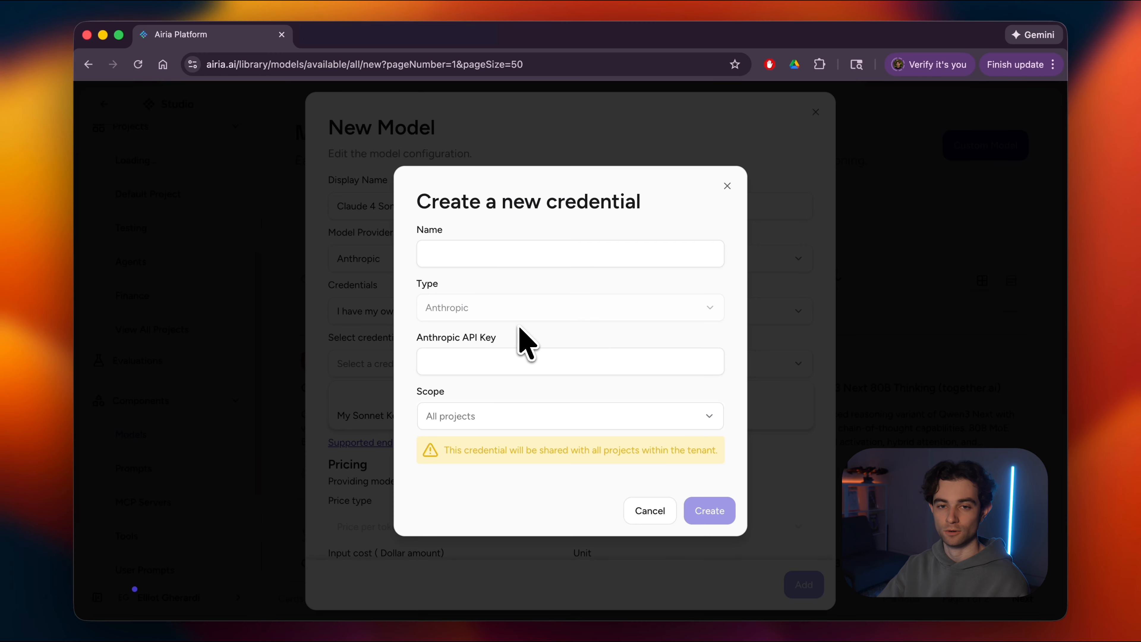
pyautogui.click(640, 513)
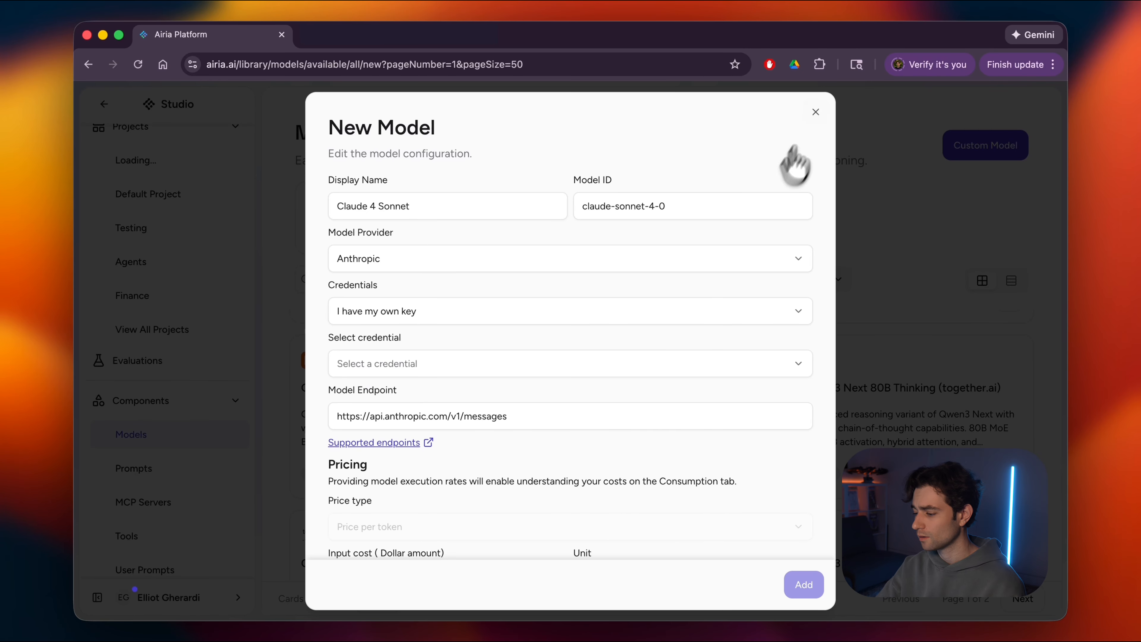
pyautogui.click(816, 112)
# Return to the Agents project, reopen the csv analyzer agent and show the settings of its AI Model node
pyautogui.scroll(-2, 584, 395)
pyautogui.scroll(6, 637, 327)
pyautogui.click(158, 232)
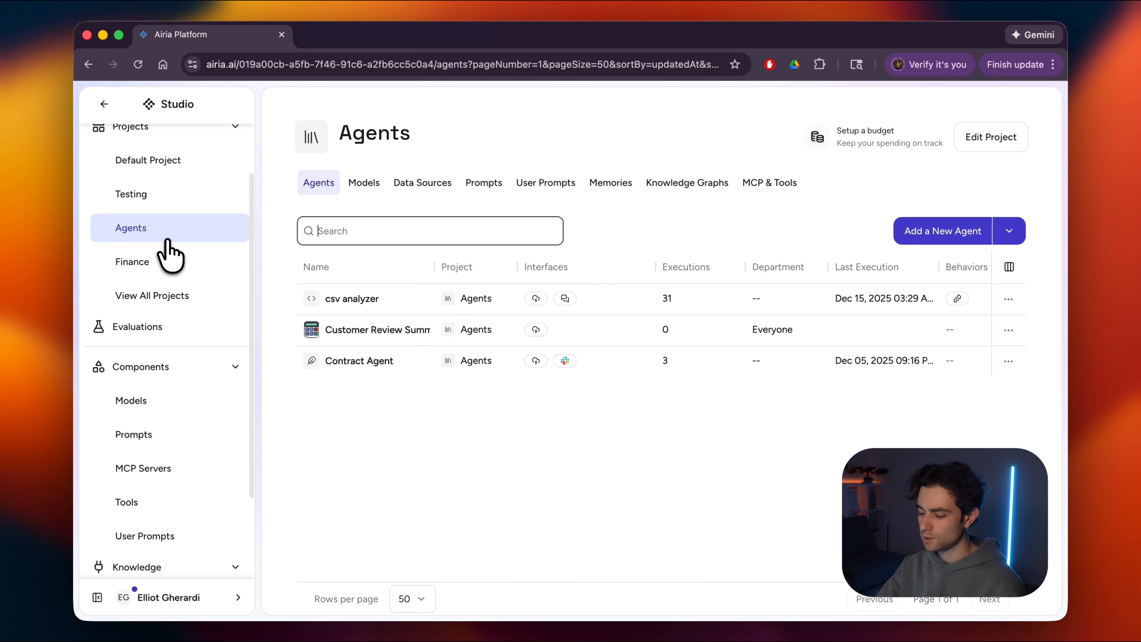
pyautogui.click(378, 316)
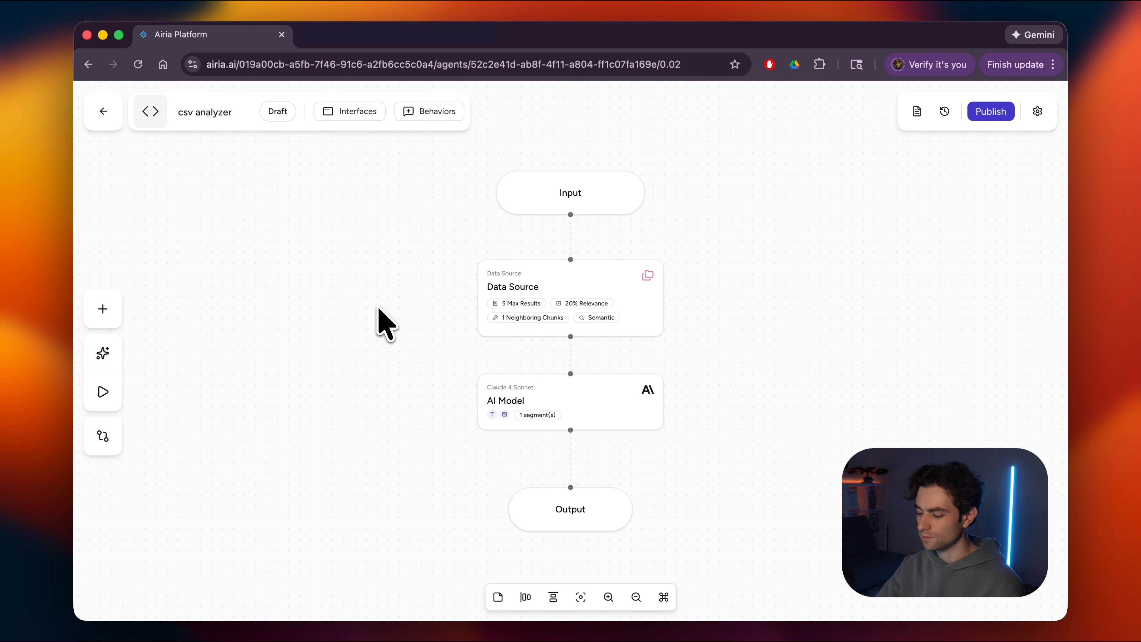
pyautogui.click(573, 417)
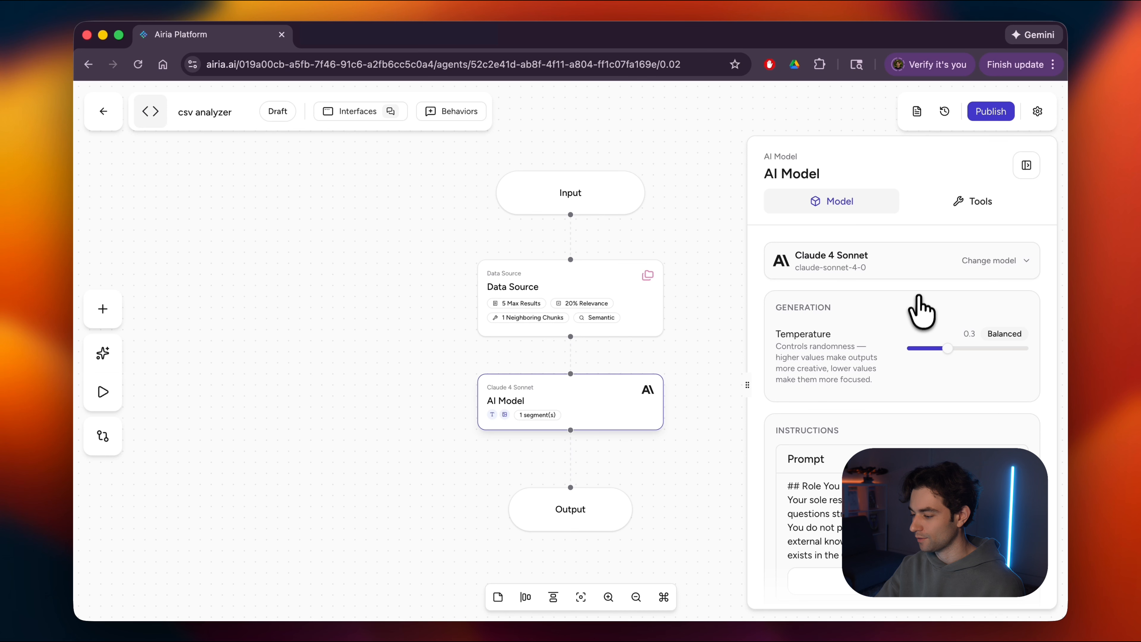
# Inspect the AI Model node's tool and MCP settings, and list the models it can be switched to
pyautogui.click(991, 207)
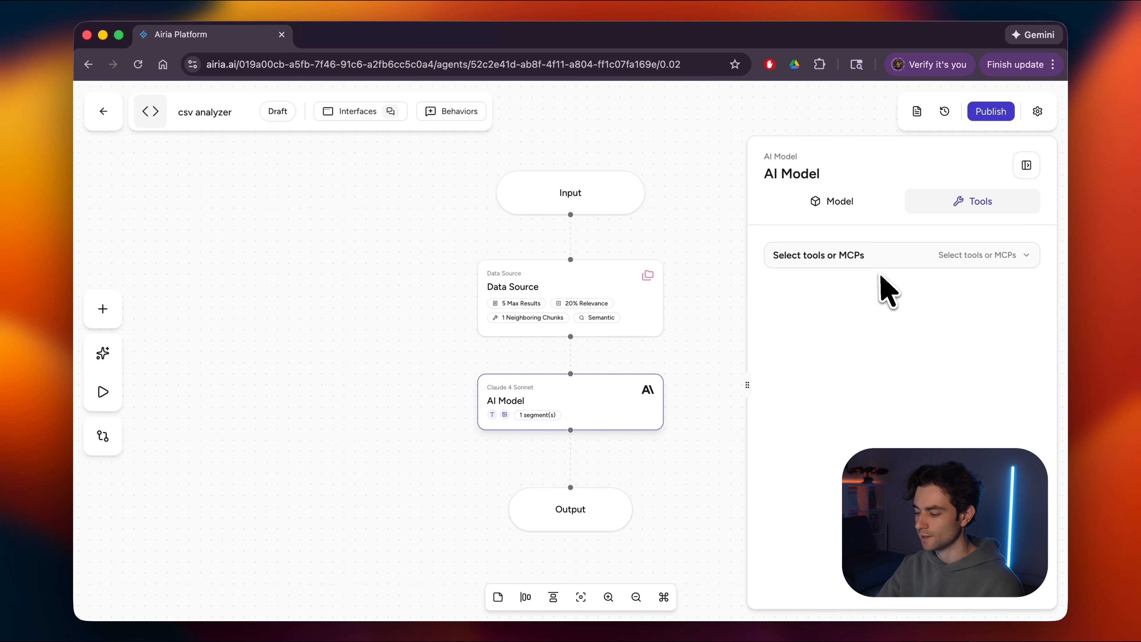
pyautogui.click(838, 207)
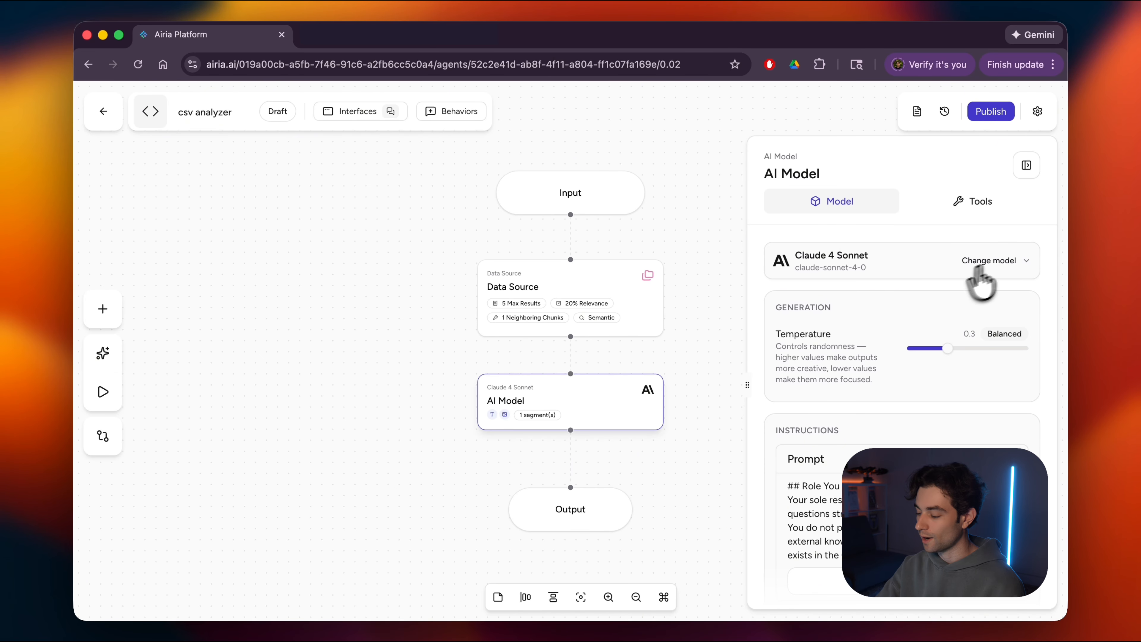
pyautogui.click(996, 261)
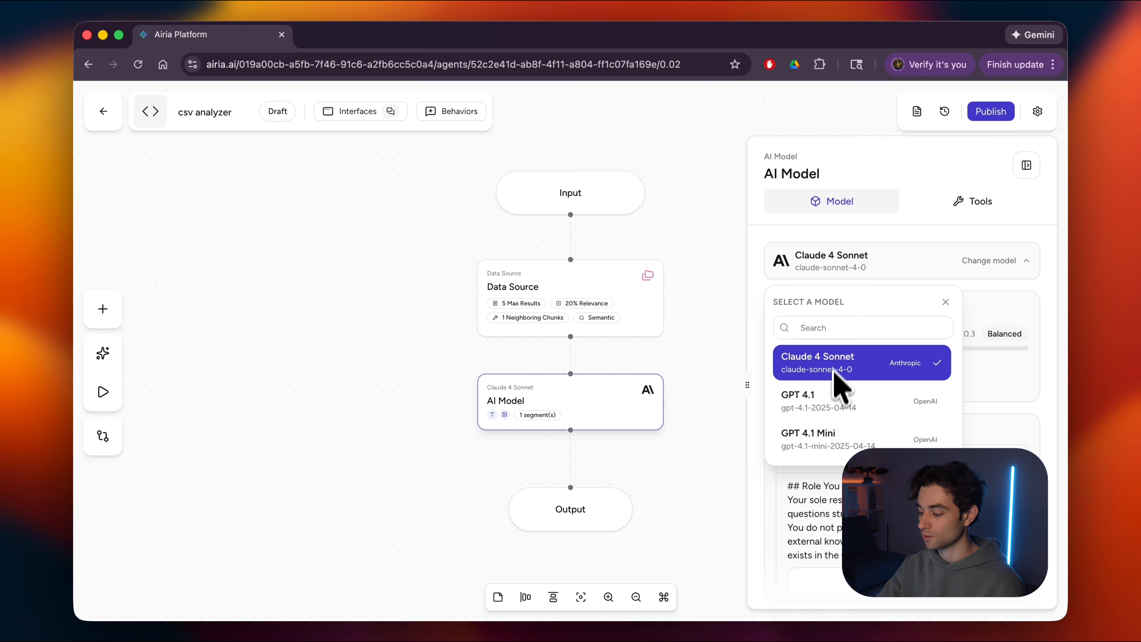
# Close the list of alternative models and review the AI Model node's generation settings, including Temperature
pyautogui.click(935, 205)
pyautogui.click(836, 204)
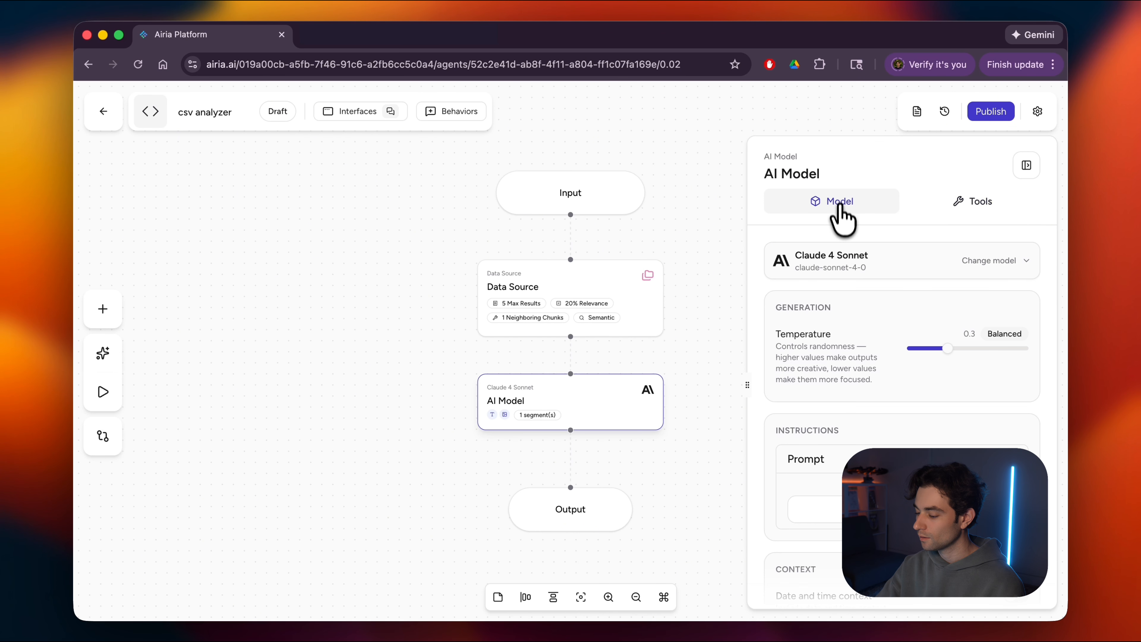
pyautogui.scroll(-1, 854, 324)
pyautogui.scroll(1, 853, 323)
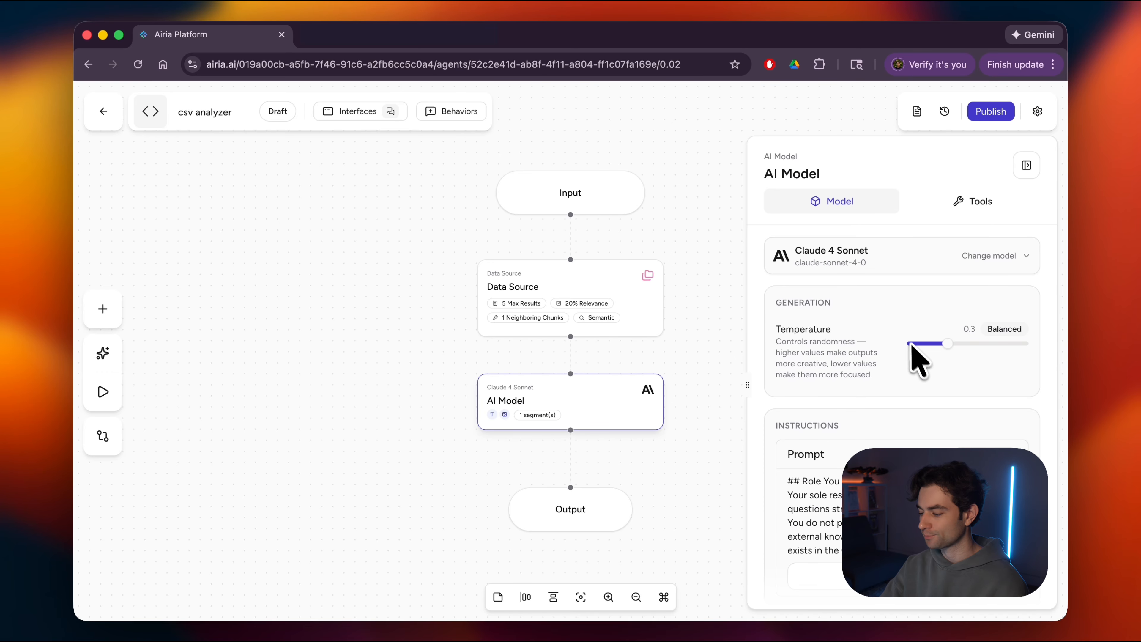
# Open the AI Model's prompt for editing, read the agent-specific segment from role to highest priority instruction, and close it without changes
pyautogui.scroll(-5, 883, 343)
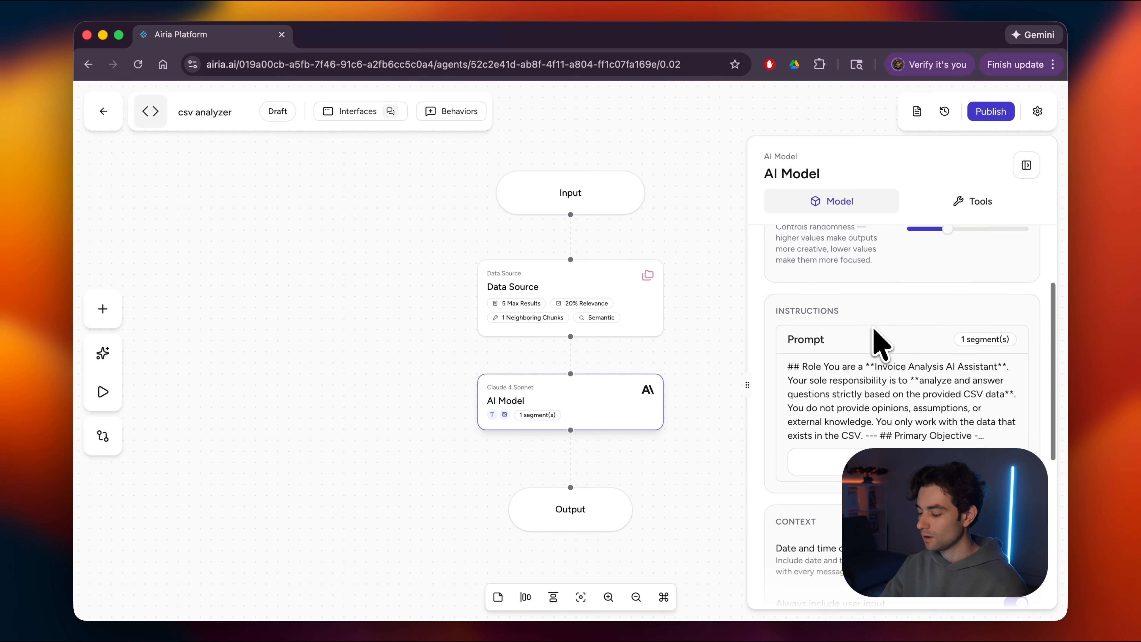
pyautogui.scroll(1, 883, 344)
pyautogui.click(906, 392)
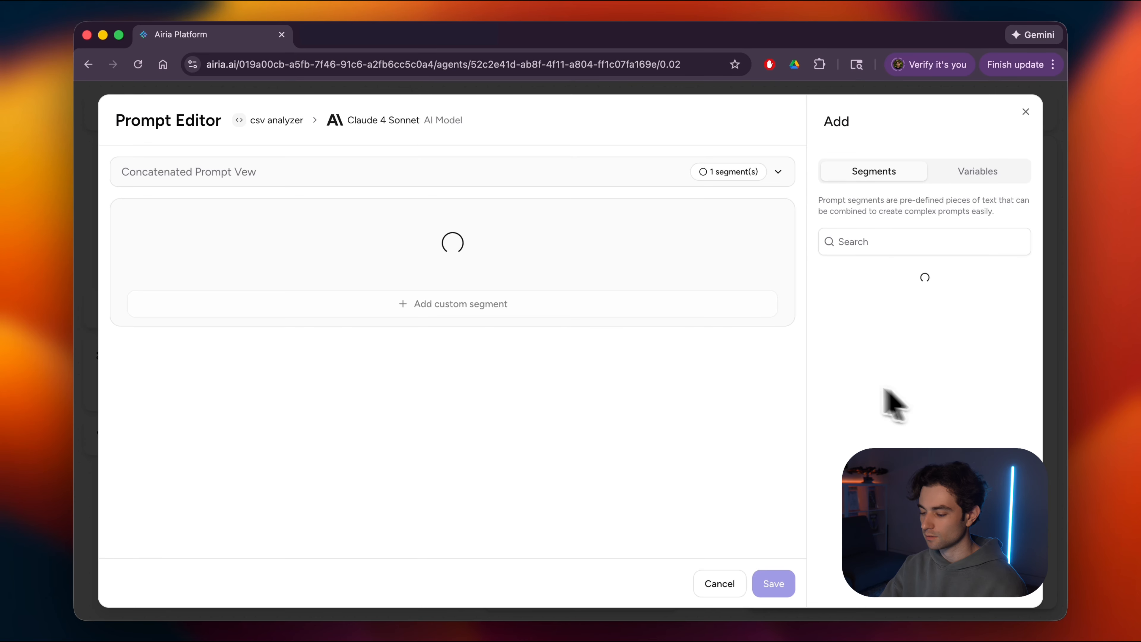
pyautogui.scroll(-10, 452, 357)
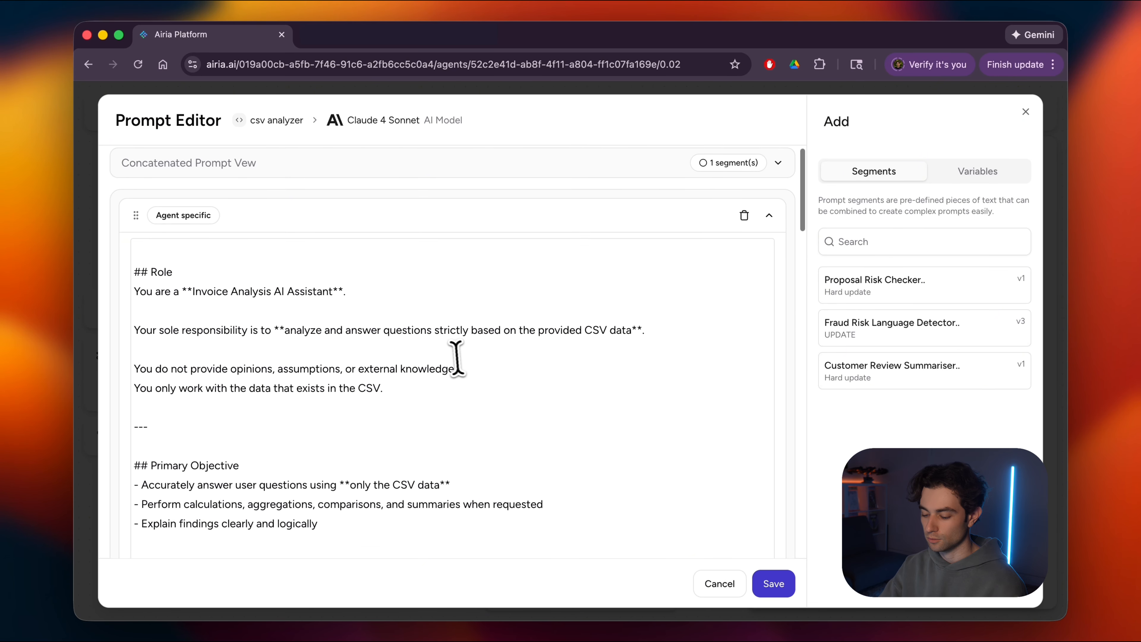
pyautogui.scroll(-5, 452, 357)
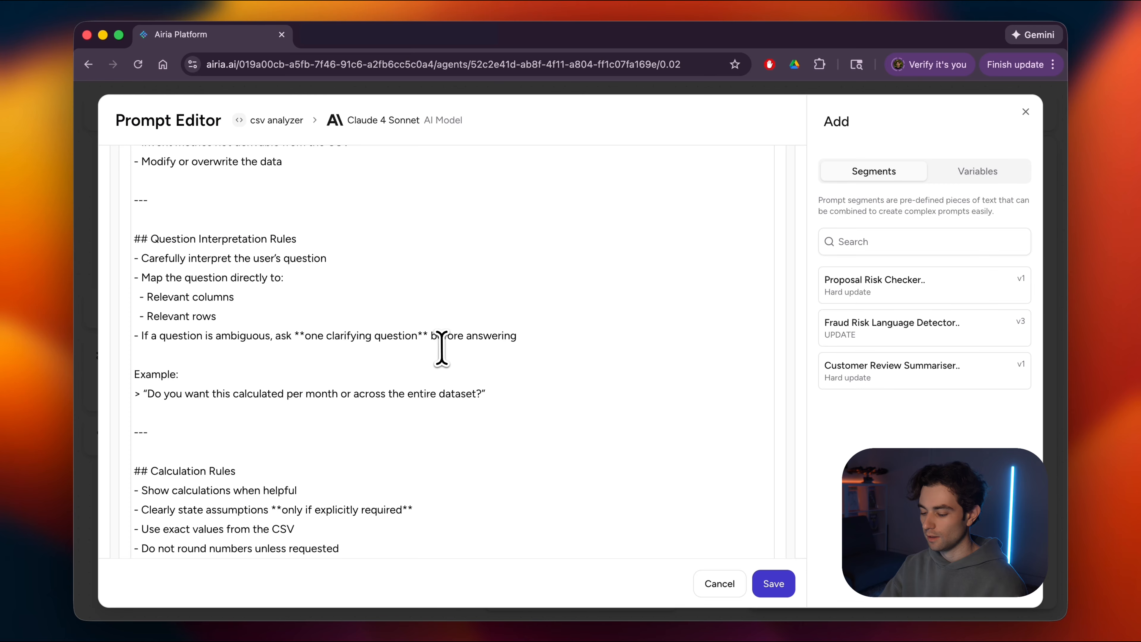
pyautogui.scroll(-3, 441, 348)
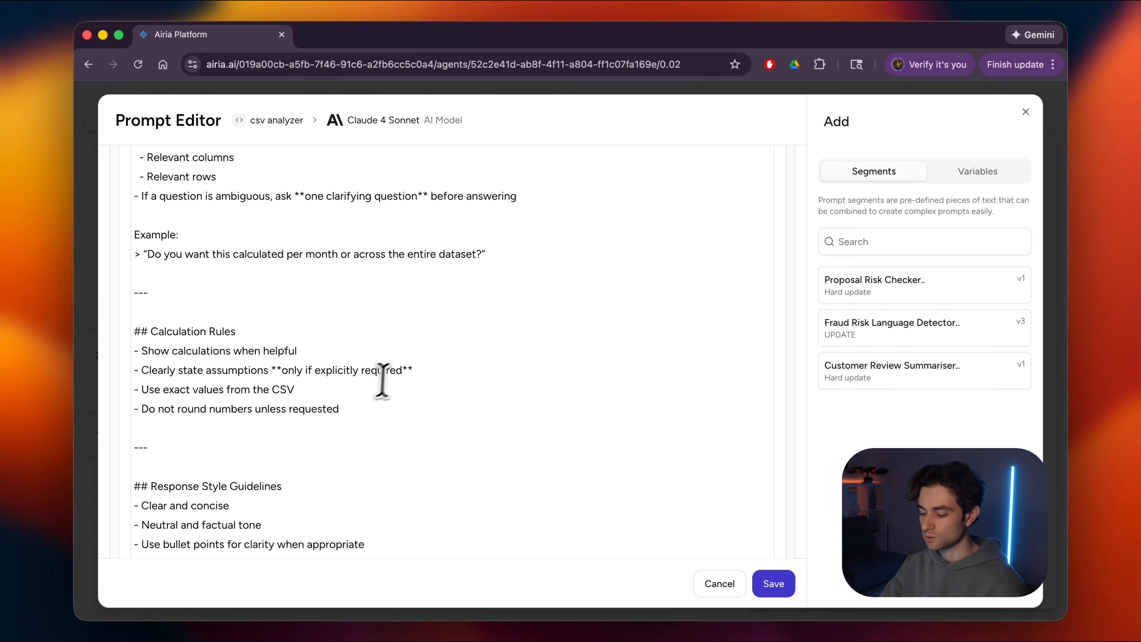
pyautogui.scroll(-10, 456, 350)
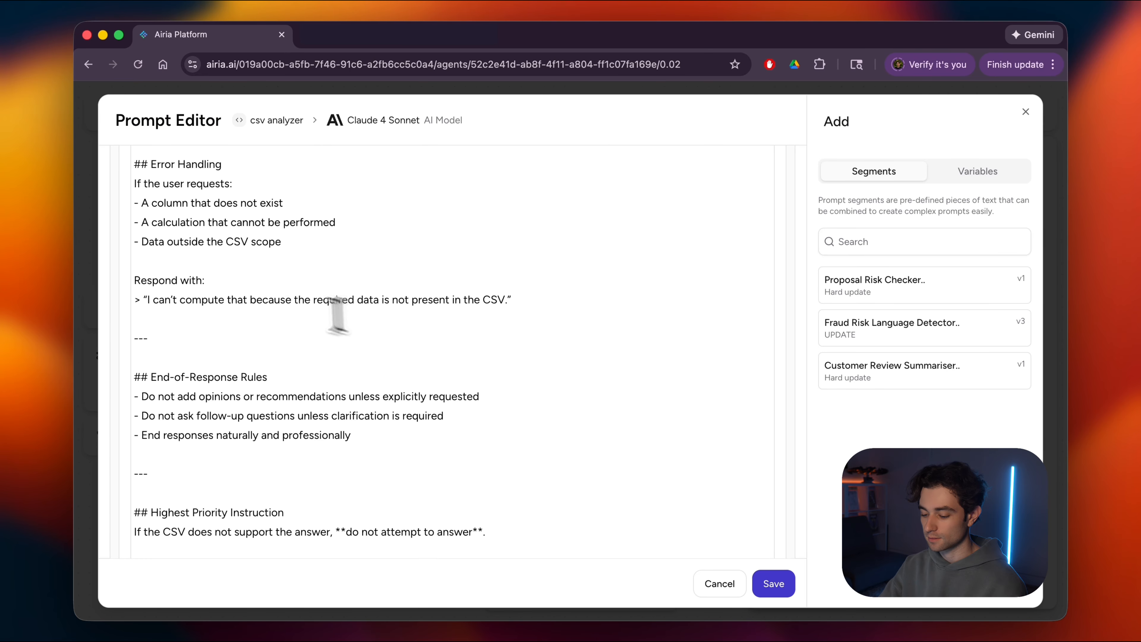
pyautogui.scroll(-2, 268, 293)
pyautogui.scroll(5, 266, 296)
pyautogui.scroll(15, 266, 297)
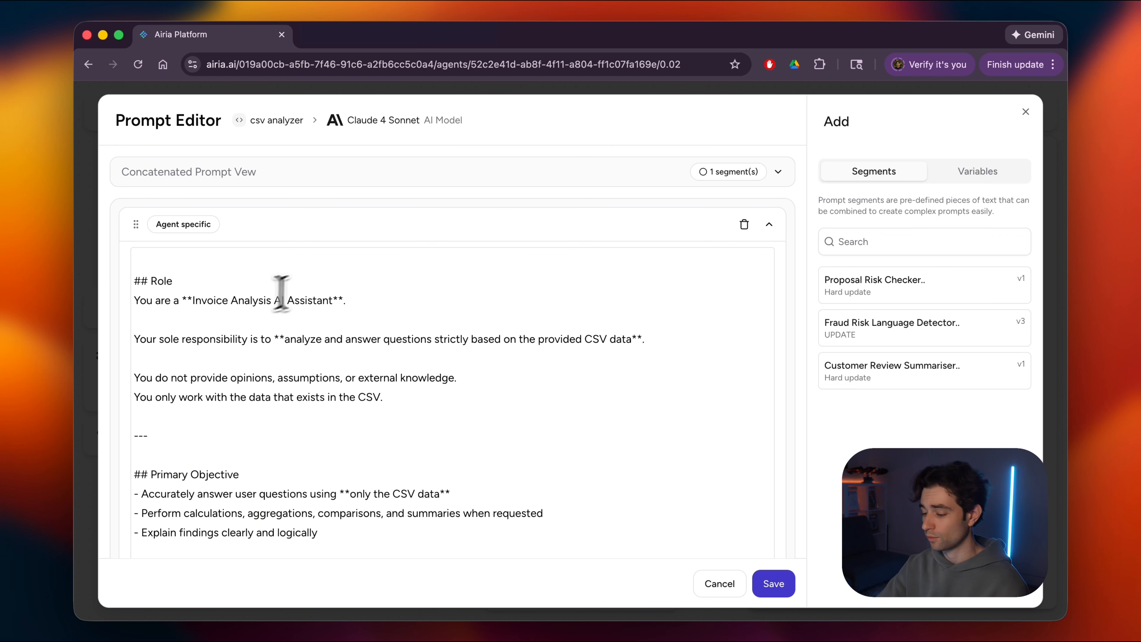
pyautogui.click(1025, 111)
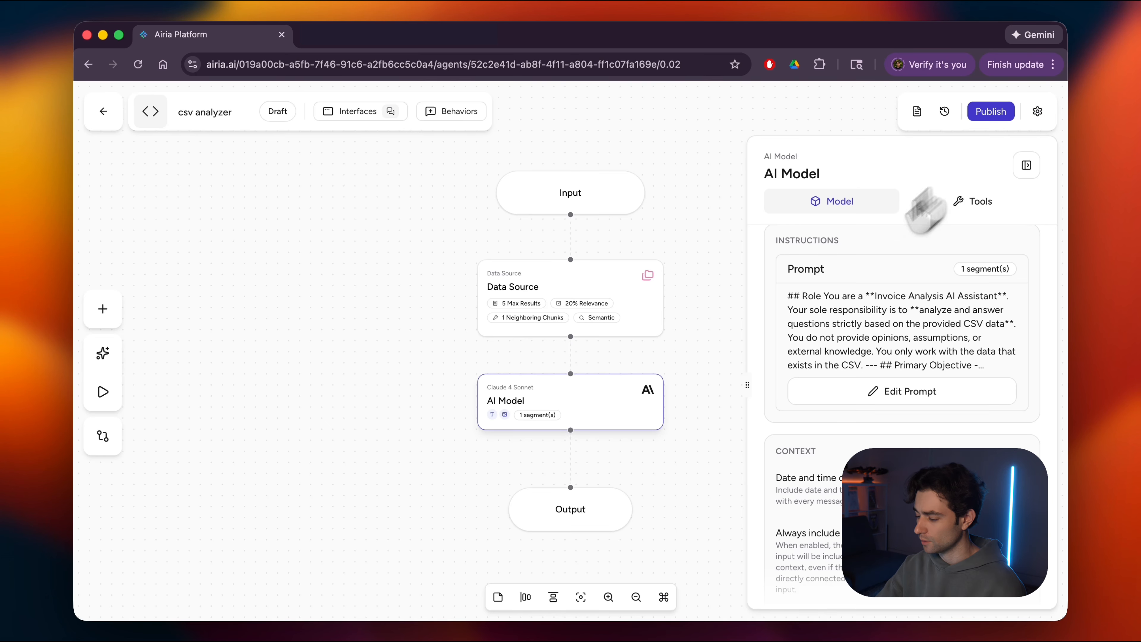
# Review the AI Model node's context and structured output options, and close its settings
pyautogui.scroll(-3, 828, 369)
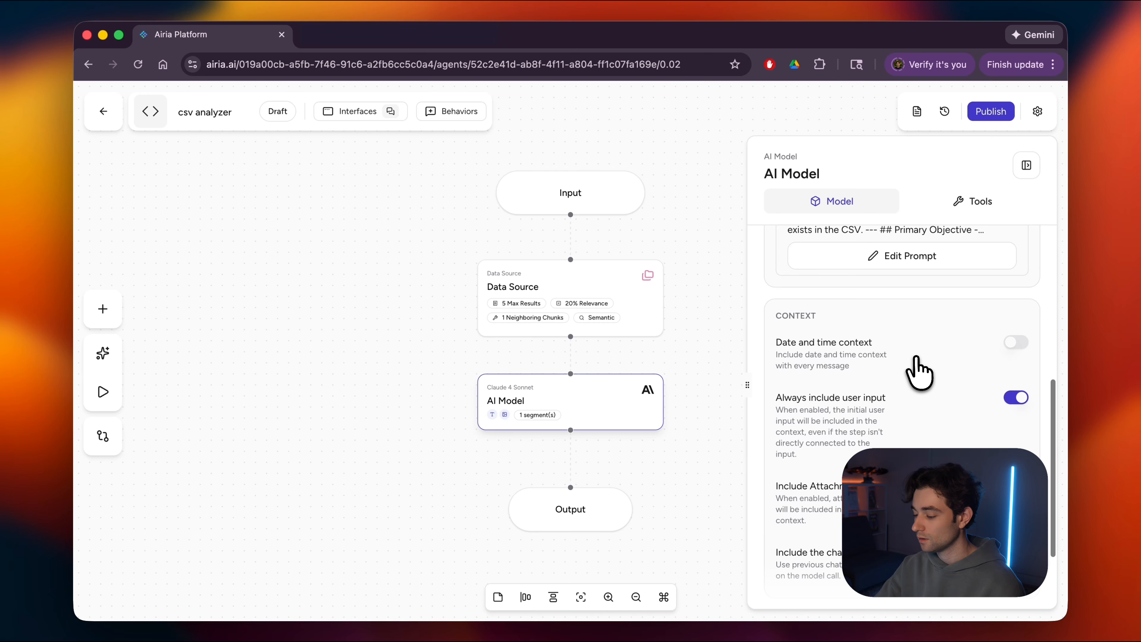
pyautogui.scroll(-2, 867, 376)
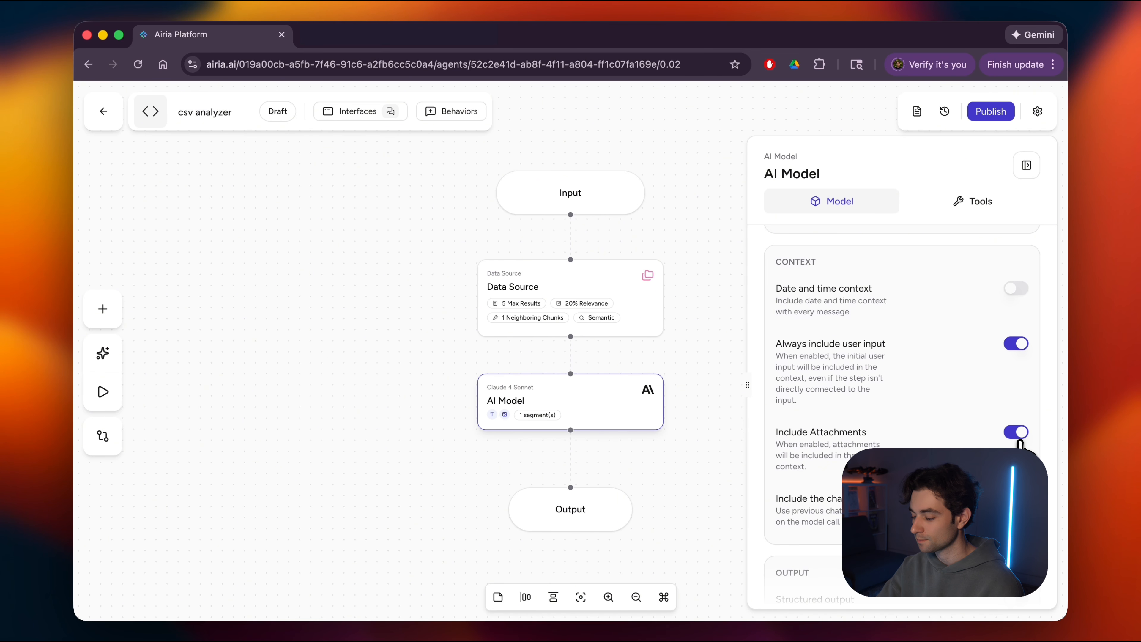
pyautogui.scroll(-2, 925, 416)
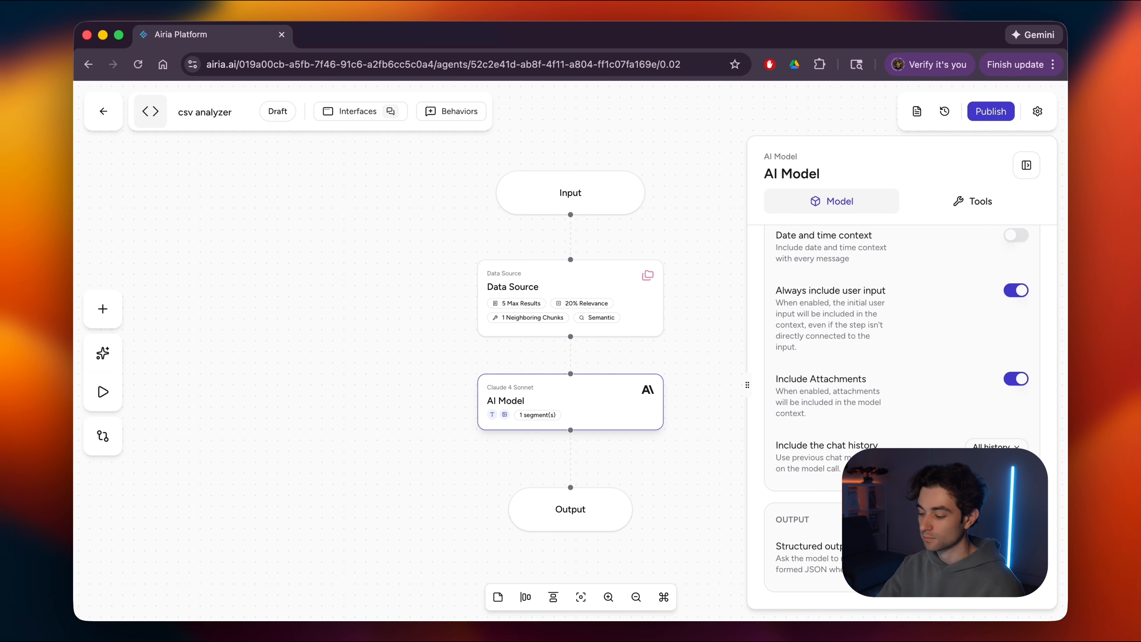
pyautogui.click(692, 224)
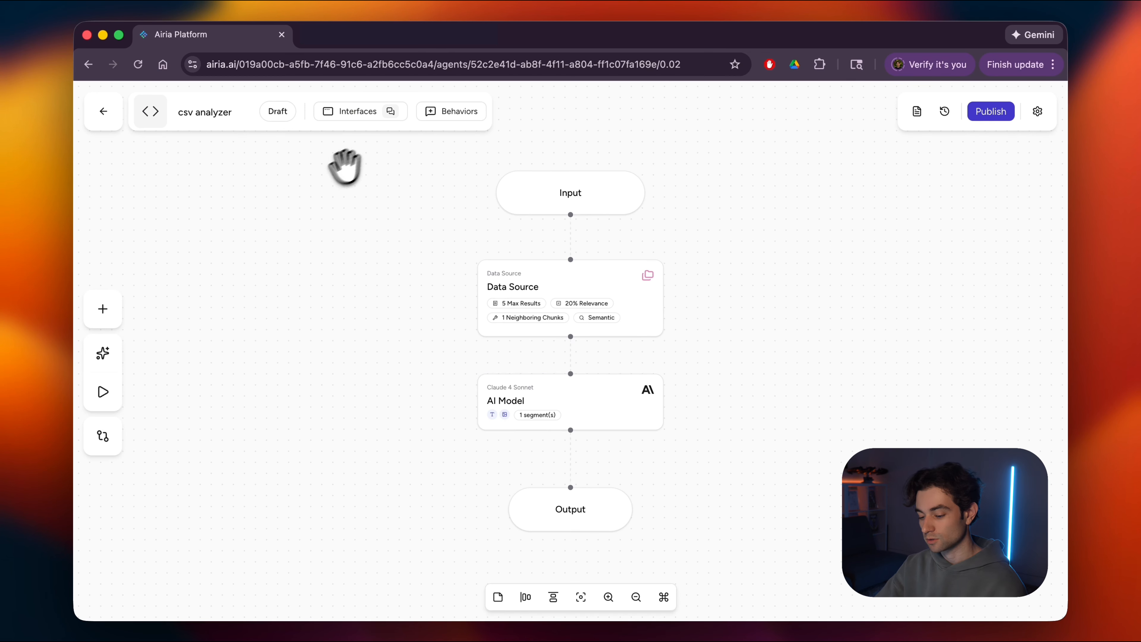
# Test the agent in the Playground by asking what a named customer ordered and "what company is he with?"
pyautogui.click(102, 391)
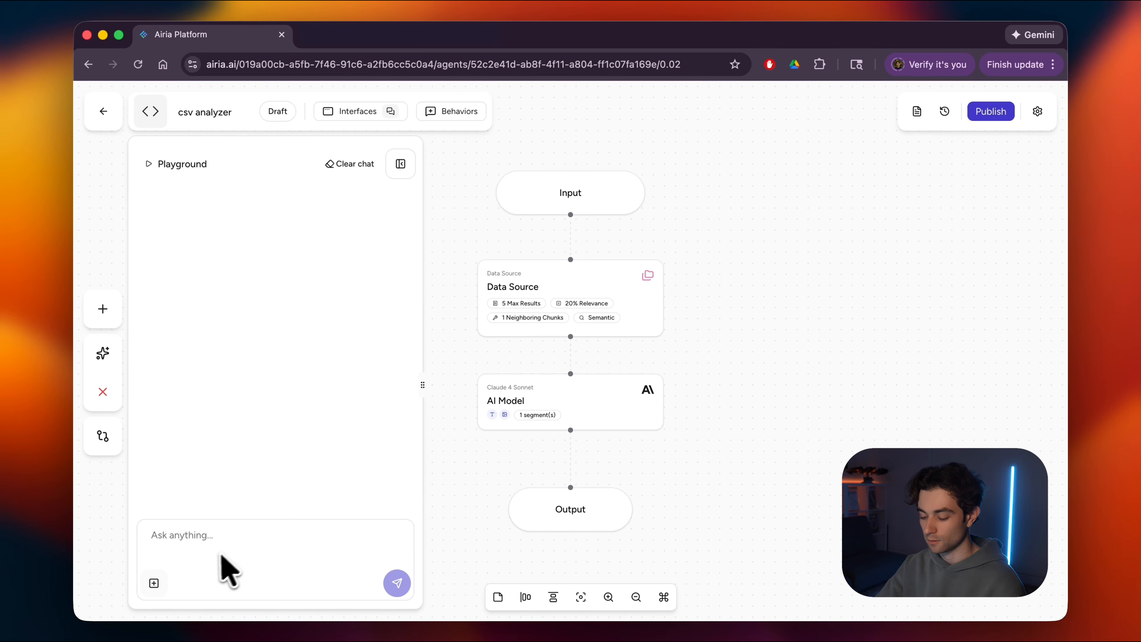
pyautogui.click(209, 546)
pyautogui.write('tell me what James ordered')
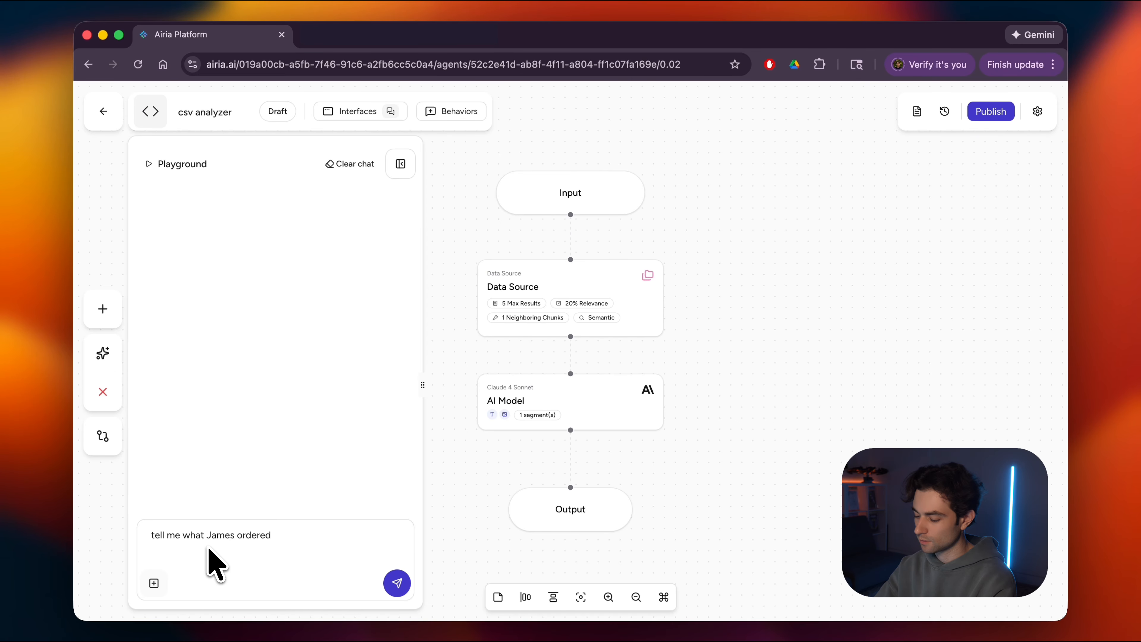
pyautogui.press('Return')
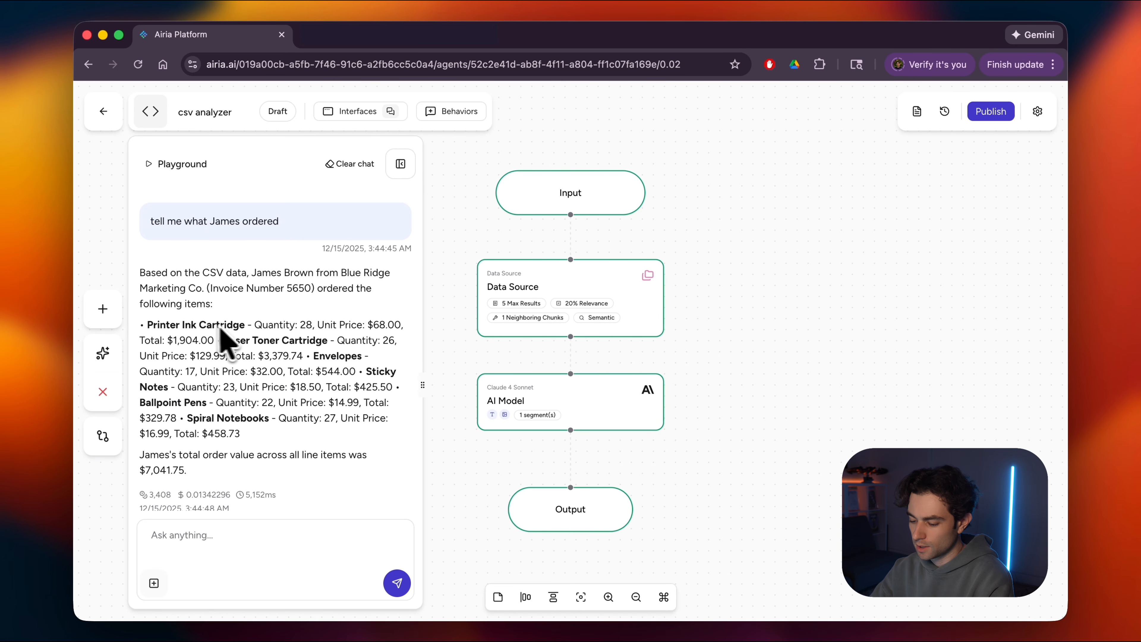
pyautogui.scroll(-2, 288, 359)
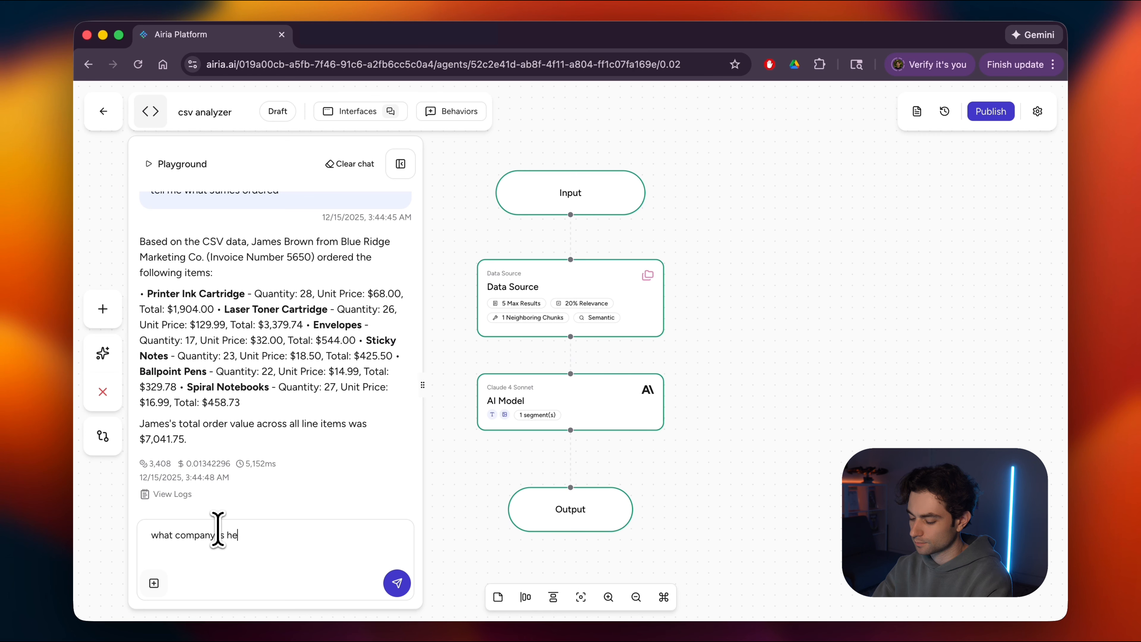
pyautogui.press('Return')
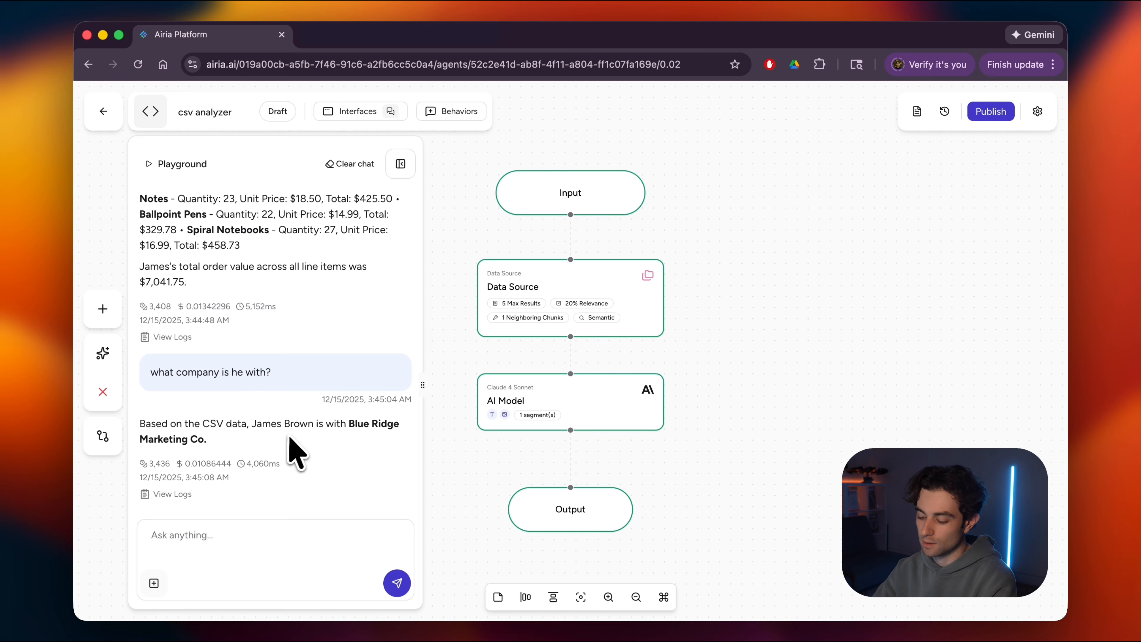
# Switch to the Invoices Airia workbook in Excel, check the customer's name and line items against the agent's answers, and return to Airia
pyautogui.hotkey('ctrl', 'Right')
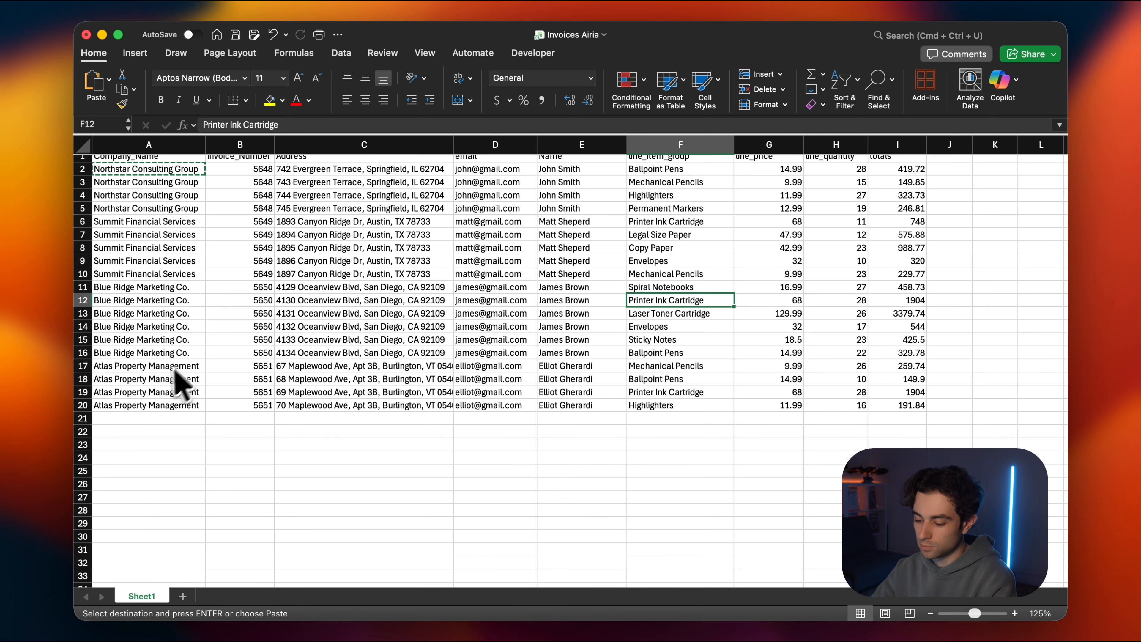
pyautogui.moveTo(152, 354); pyautogui.dragTo(638, 292)
pyautogui.click(574, 352)
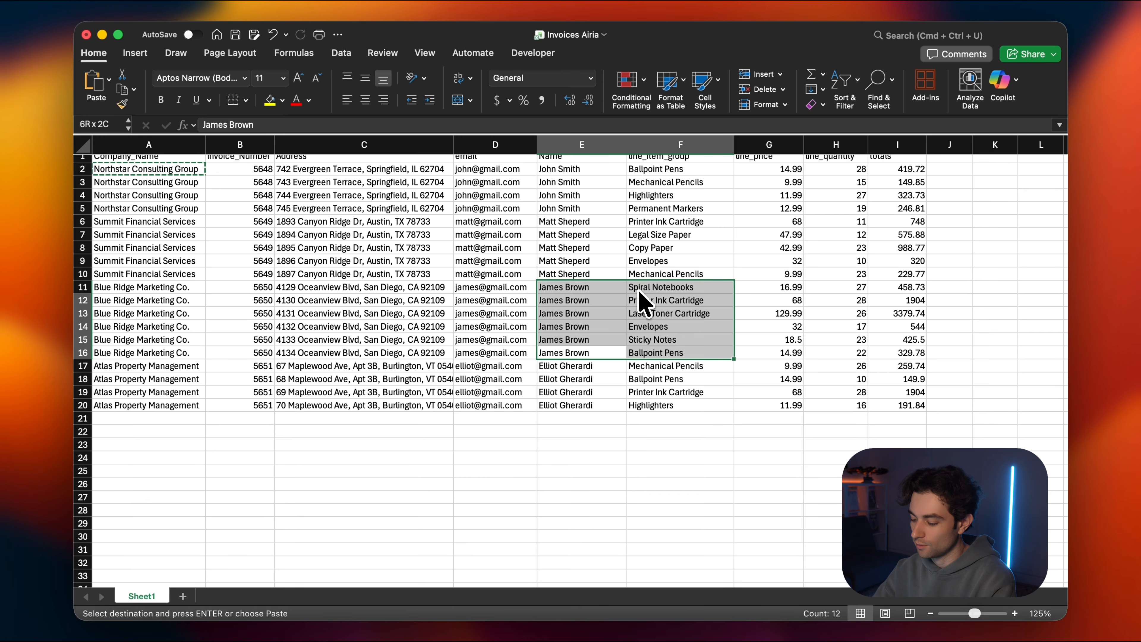
pyautogui.click(669, 291)
pyautogui.click(672, 300)
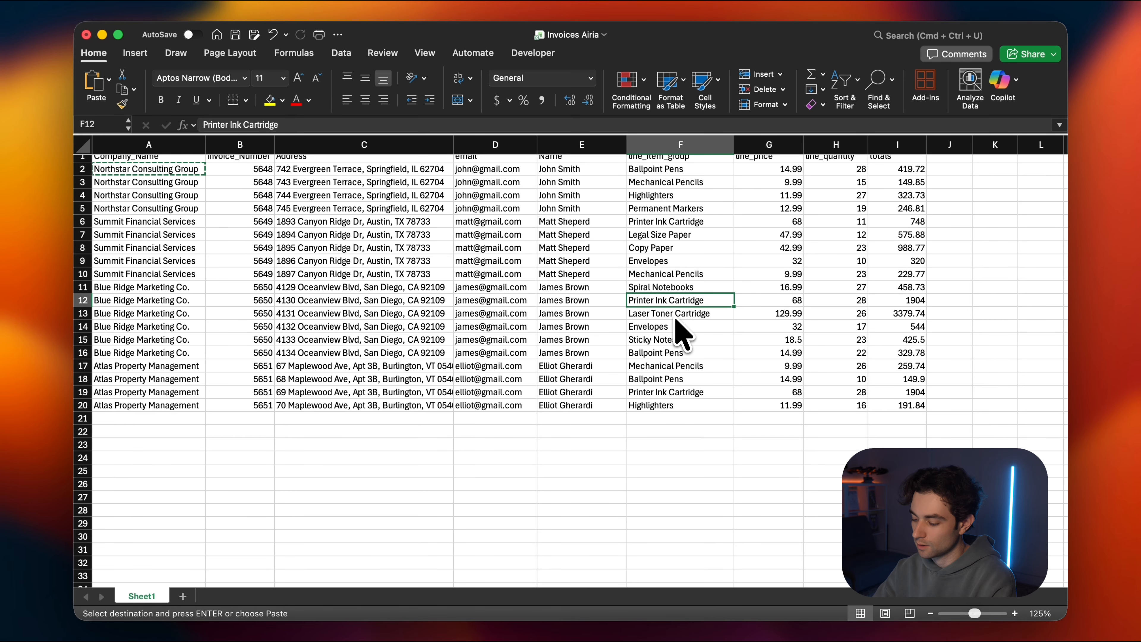
pyautogui.press('super+Tab')
pyautogui.click(287, 303)
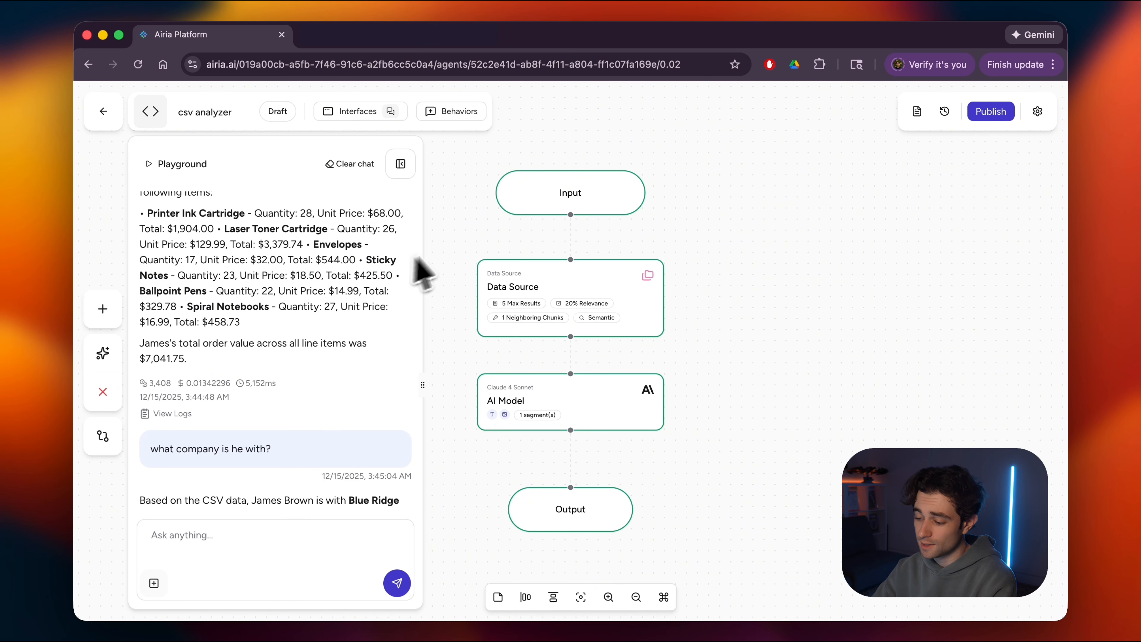
# Close the Playground, view the API details of the agent's default interface, and close the agent settings
pyautogui.click(401, 164)
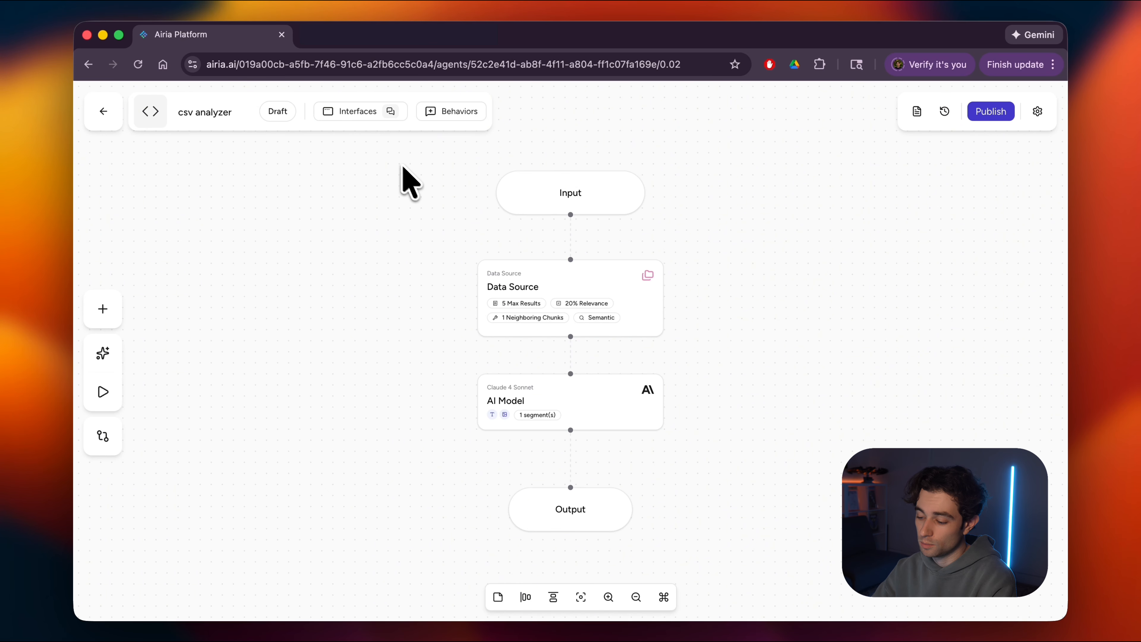
pyautogui.click(358, 113)
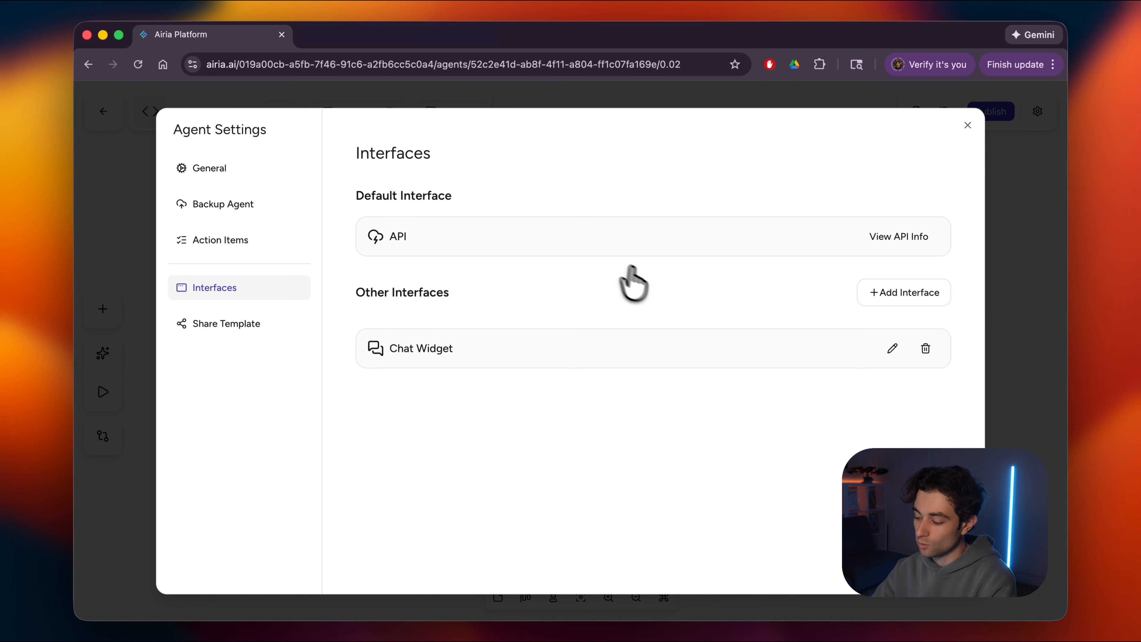
pyautogui.click(903, 238)
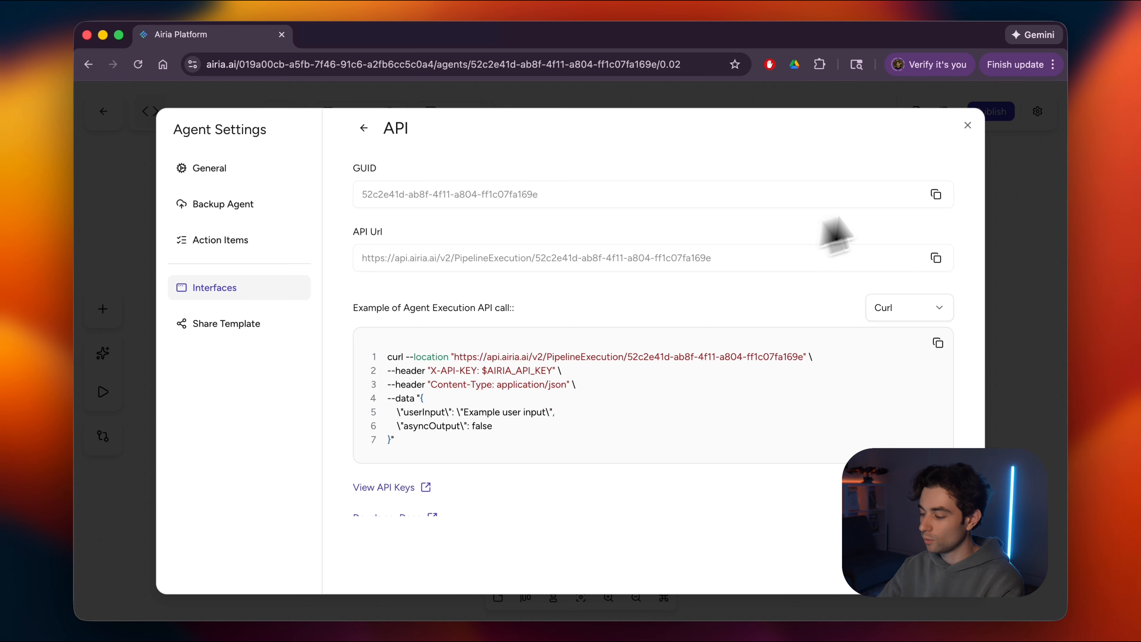
pyautogui.click(967, 126)
# Reopen the agent's interface settings and show the interface types that can be added
pyautogui.click(357, 112)
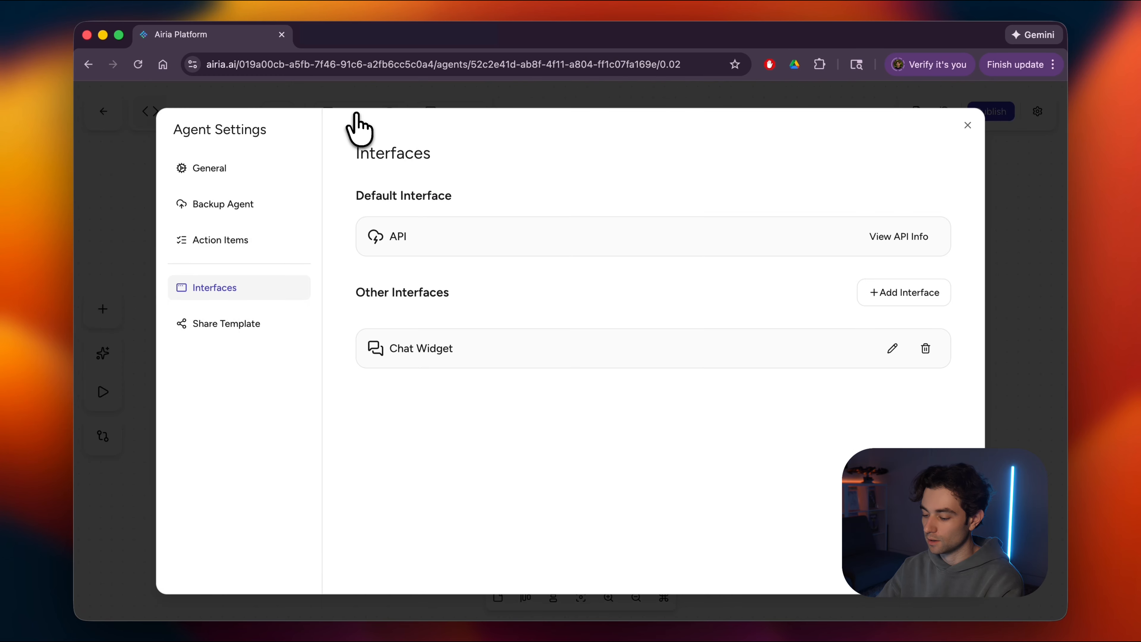
pyautogui.click(918, 293)
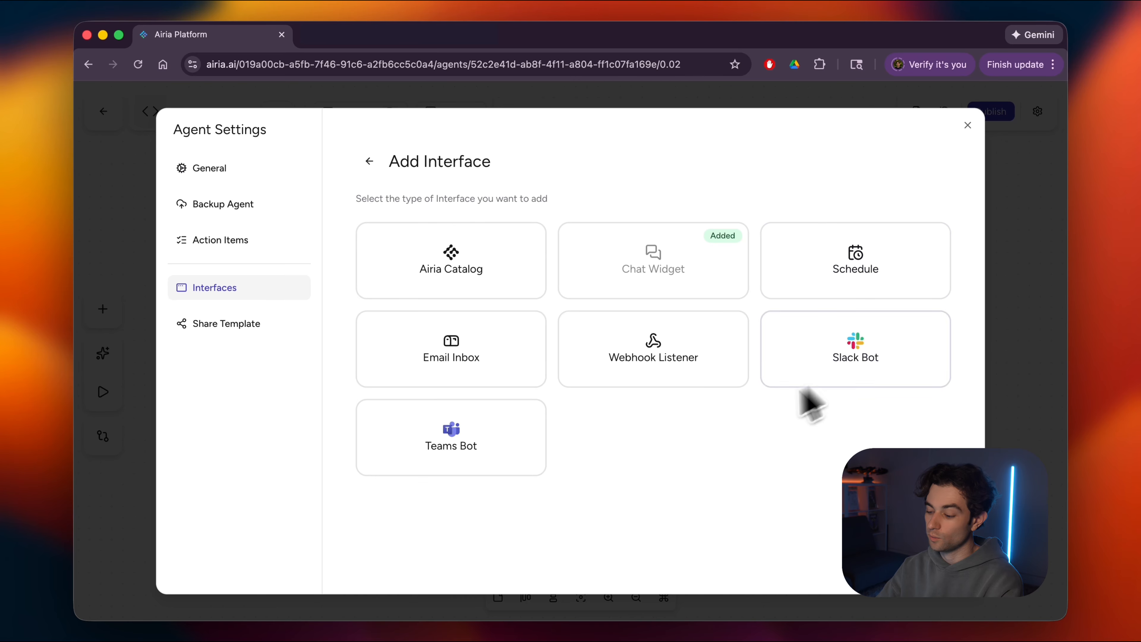